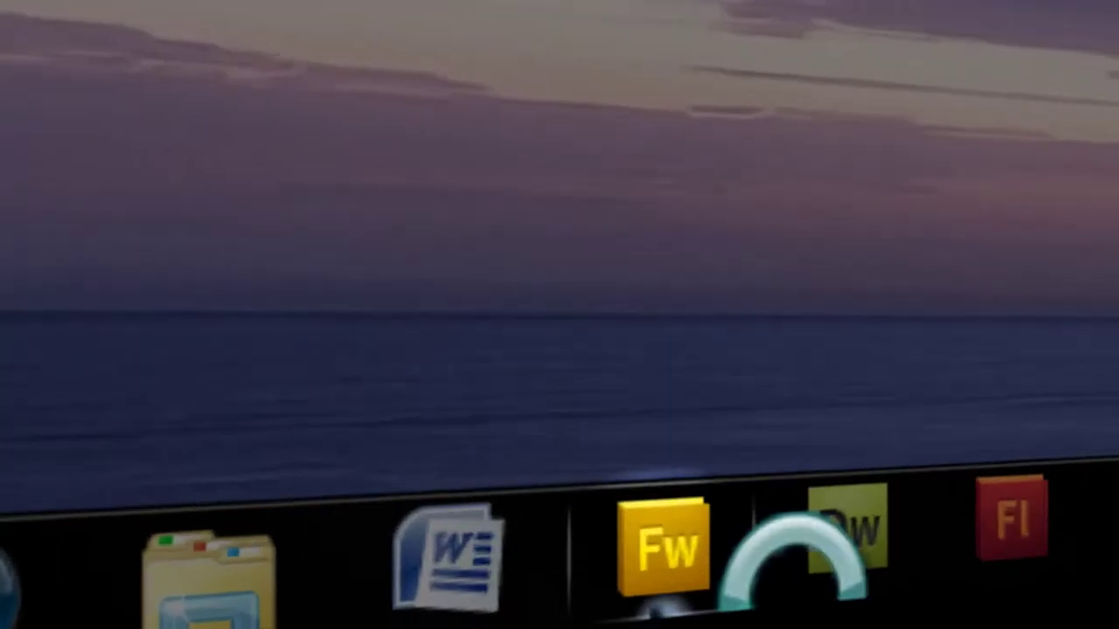
Launch Adobe Fireworks CS5 from the taskbar to reach its start screen
click(664, 550)
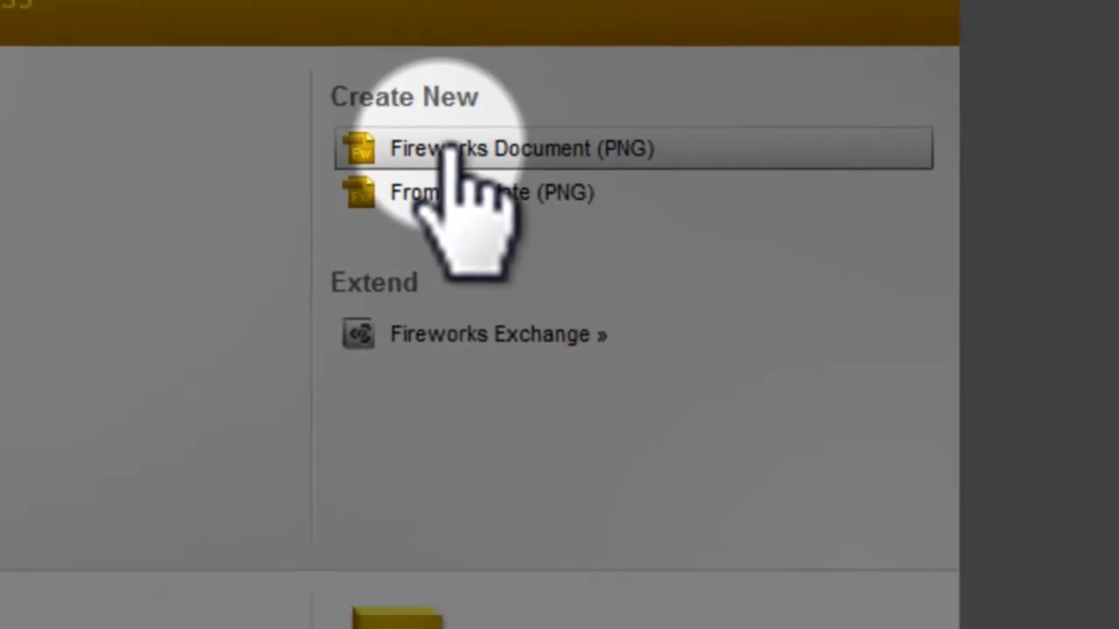
Create a new 300 × 100 px Fireworks PNG document with a transparent canvas
click(450, 147)
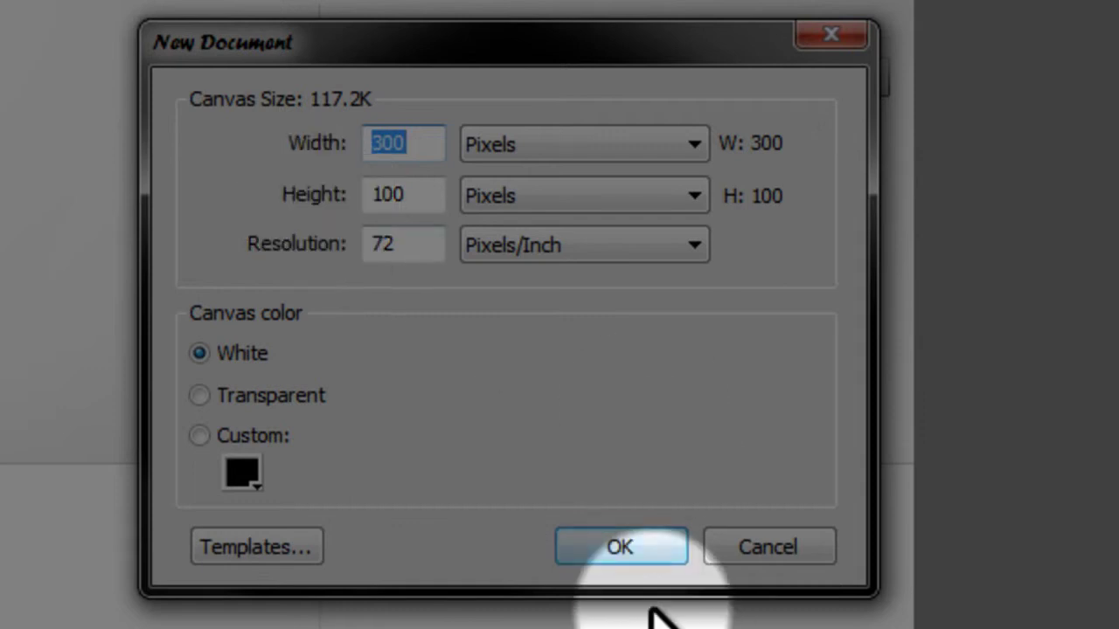
click(347, 394)
click(621, 548)
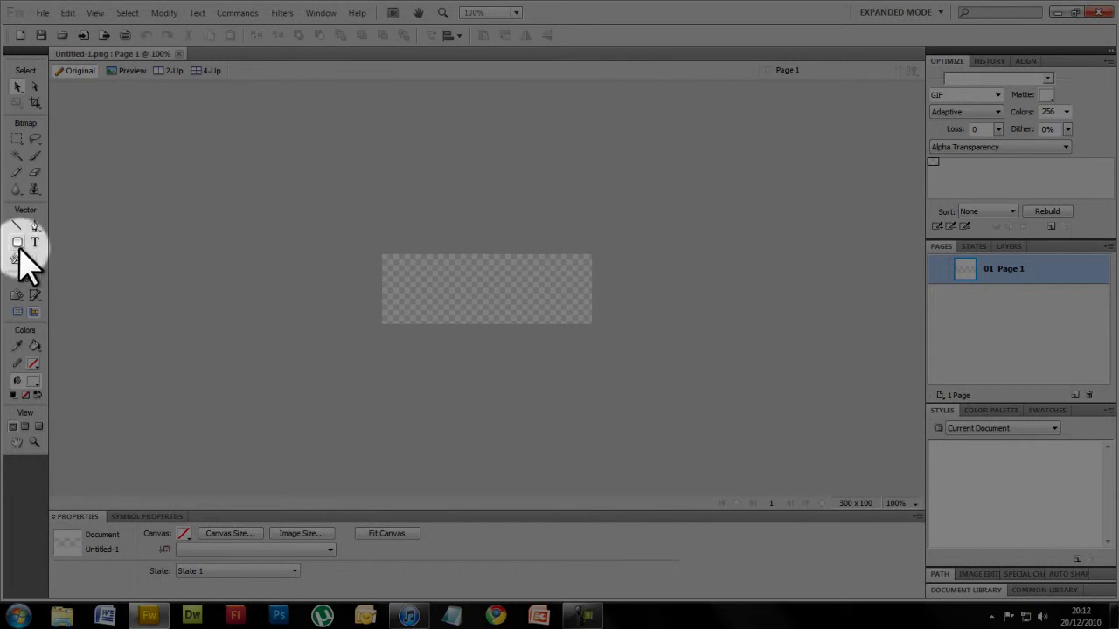
Draw a 90 × 86 px star with black stroke and red Contour gradient fill at the left
drag(17, 262, 112, 489)
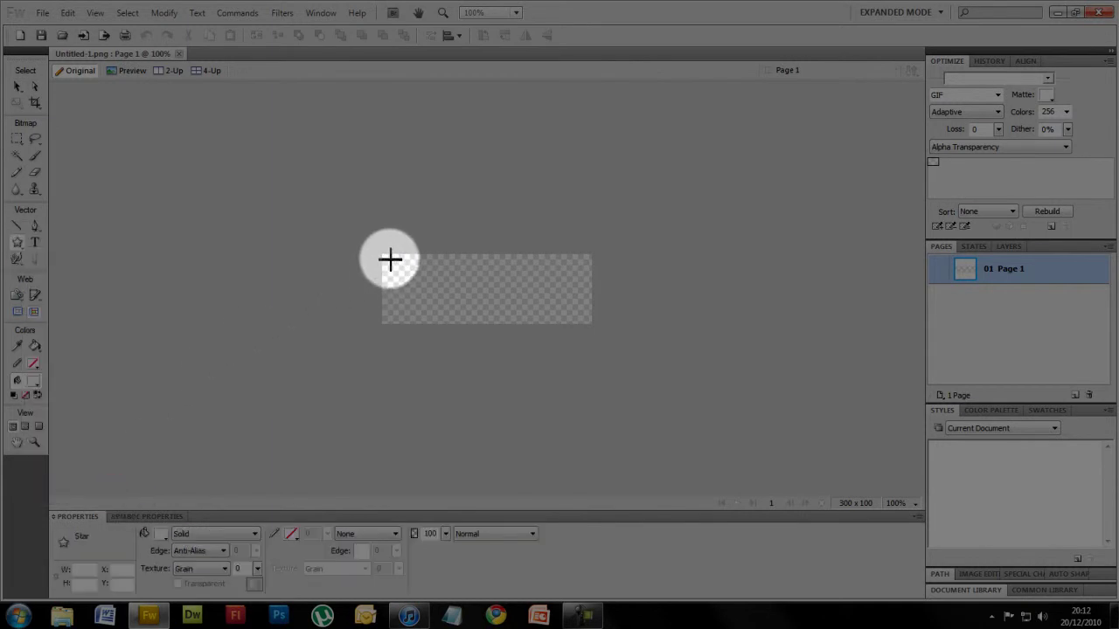
click(291, 534)
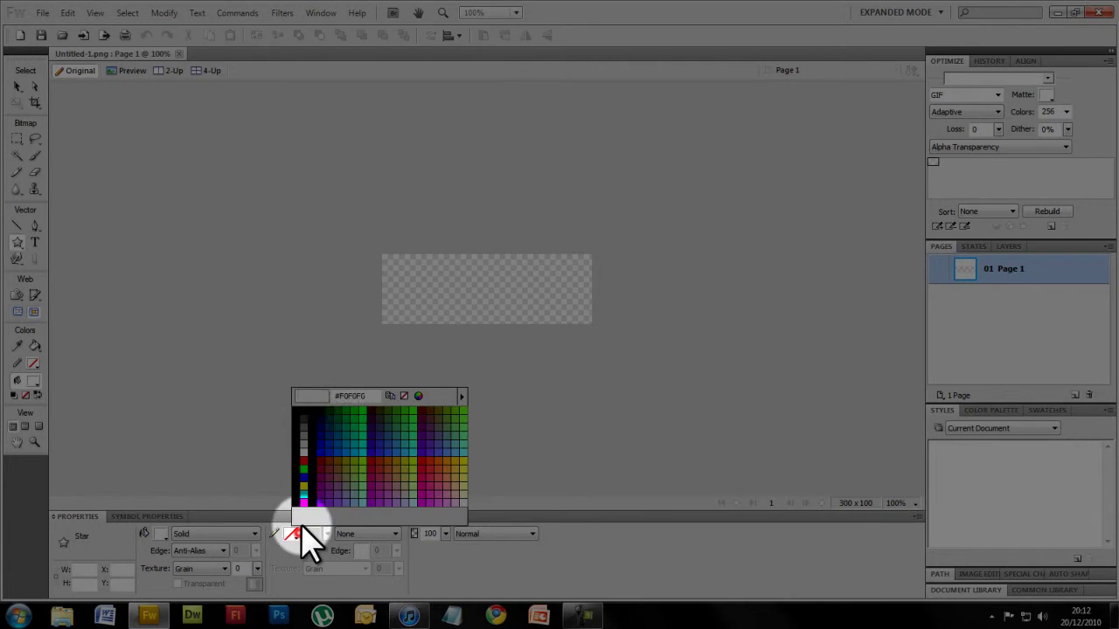
click(301, 405)
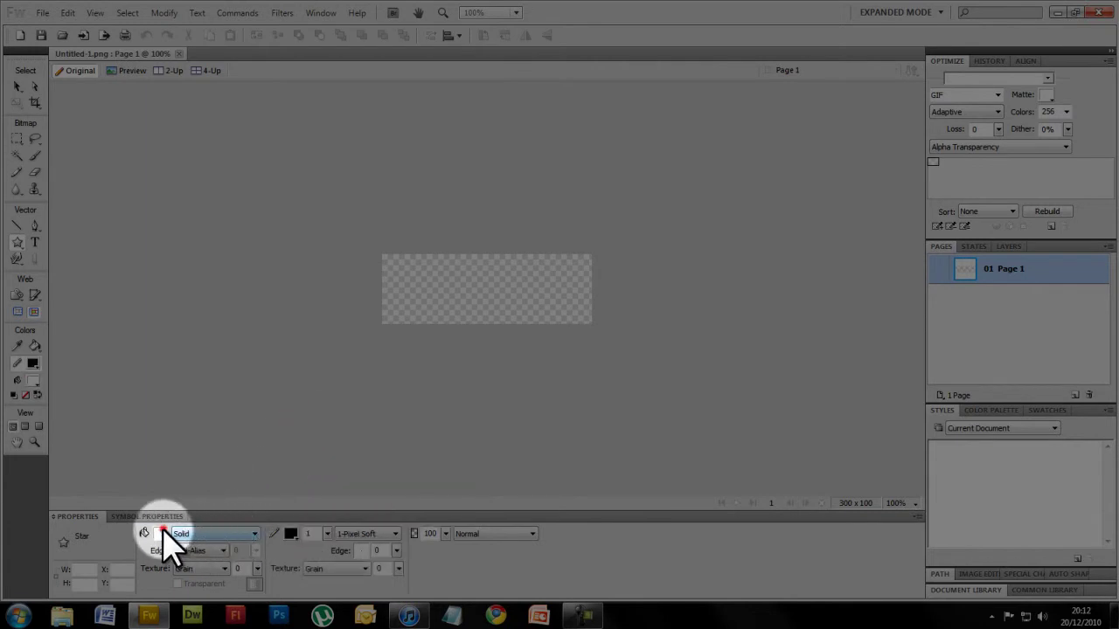
click(163, 533)
click(174, 480)
click(200, 534)
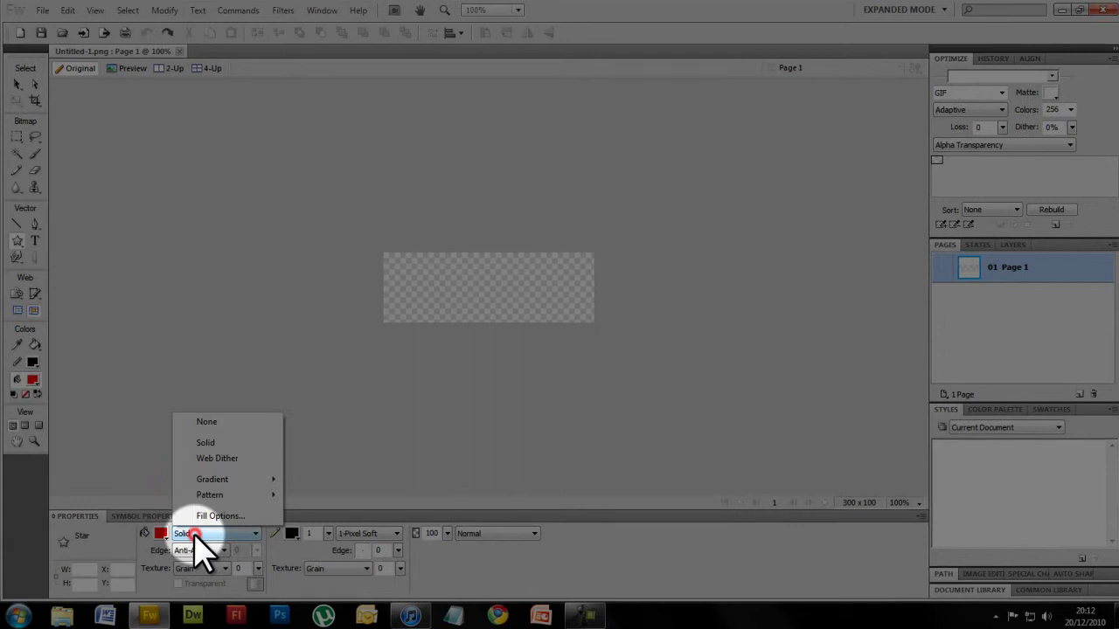
click(210, 480)
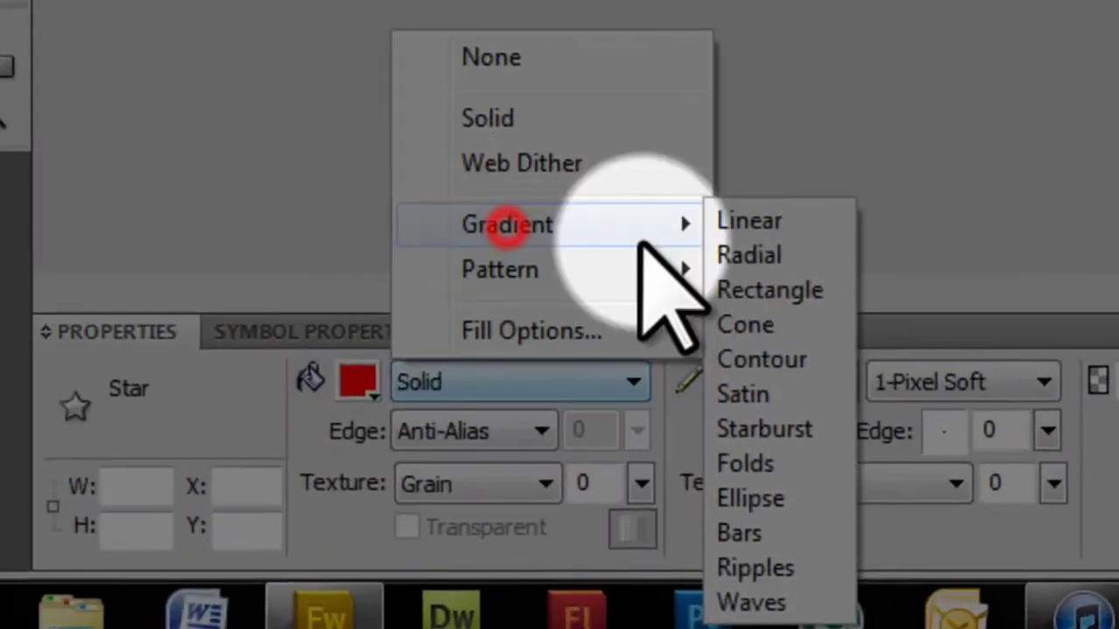
click(789, 358)
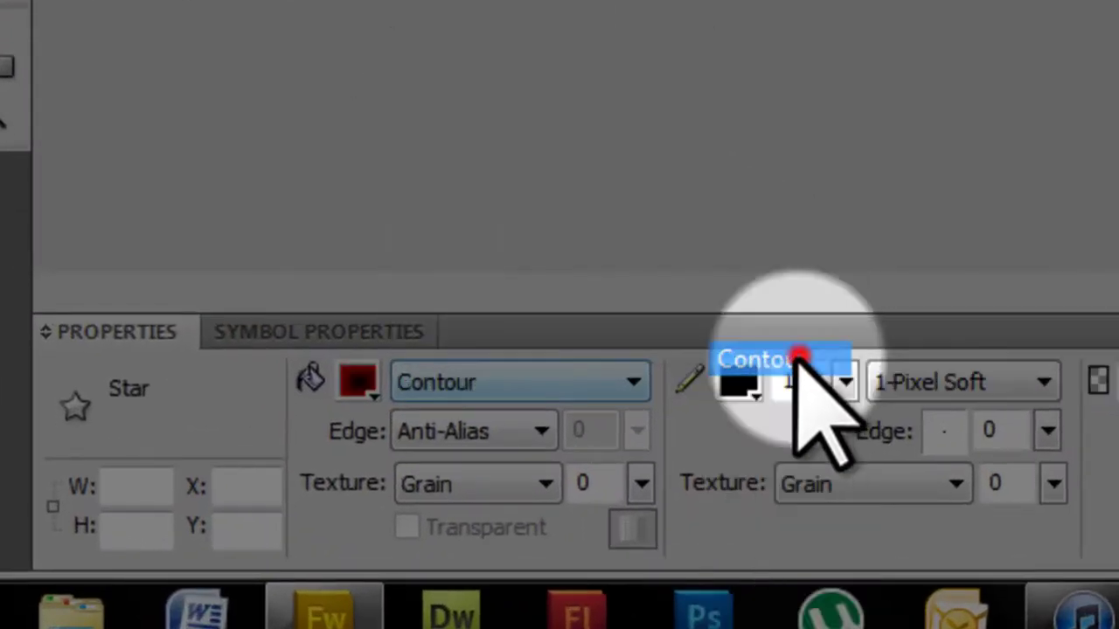
drag(390, 261, 452, 318)
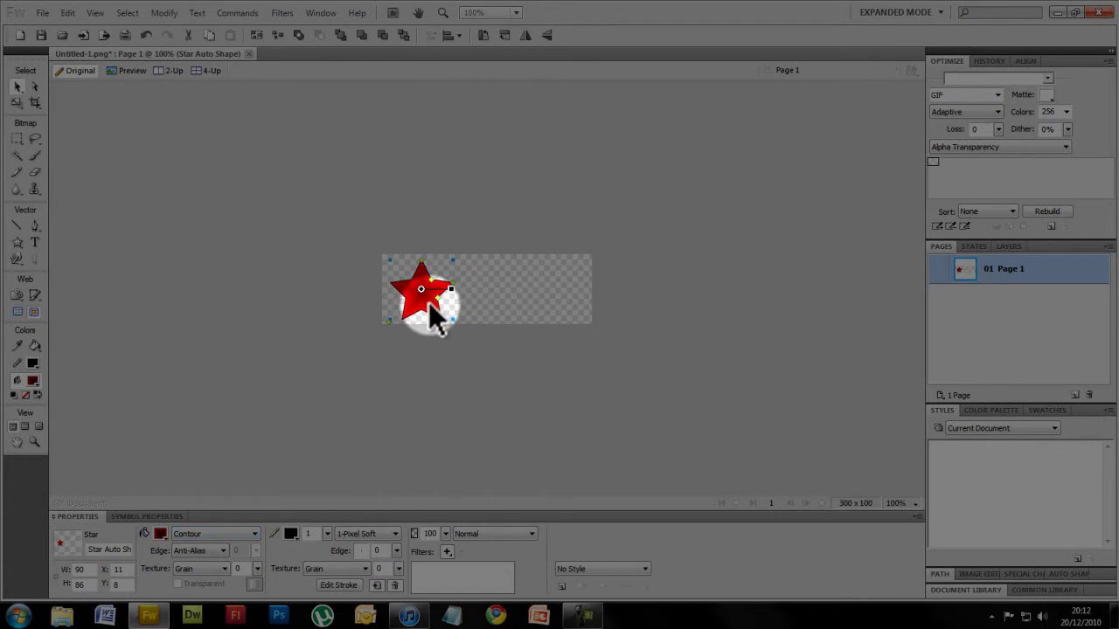
Draw a 179 × 49 px red Contour-filled rounded rectangle right of the star
click(184, 352)
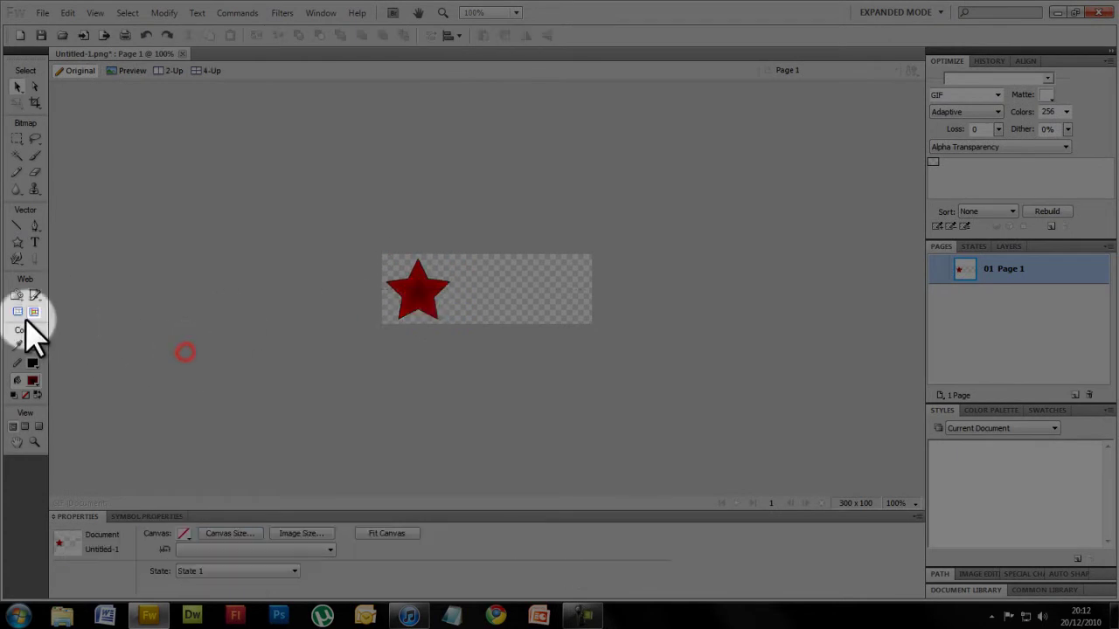
click(22, 247)
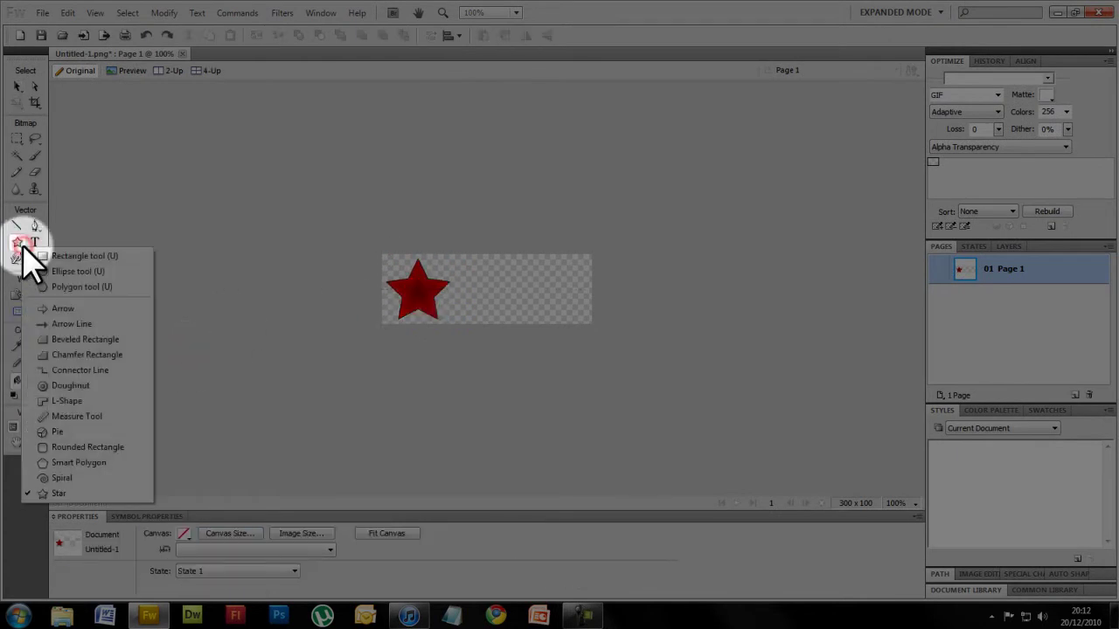
click(119, 447)
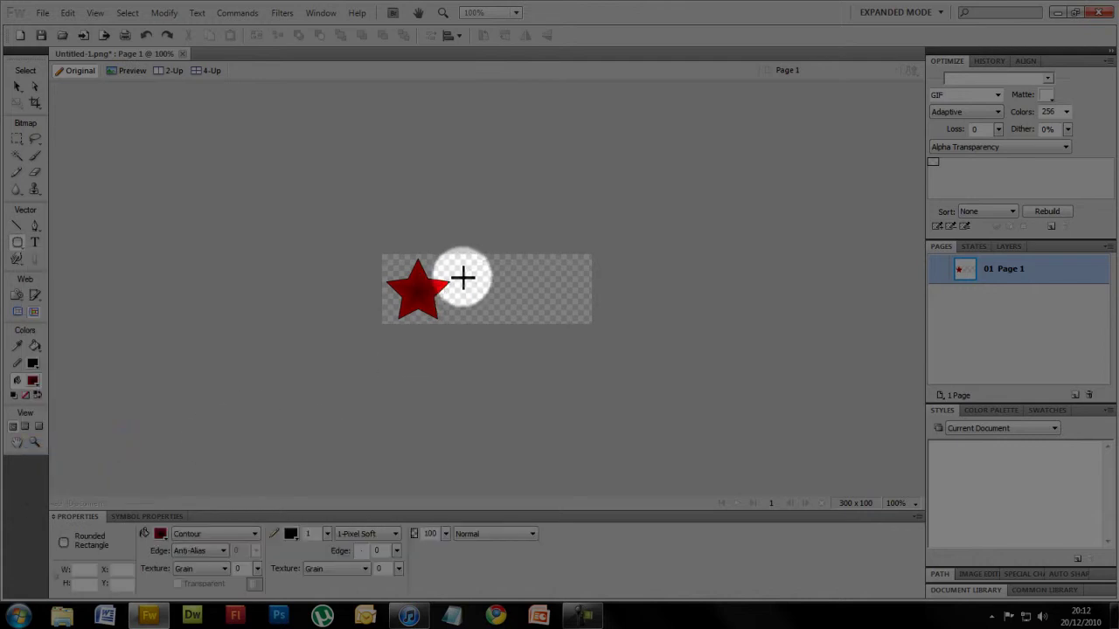
drag(463, 278, 583, 305)
click(542, 293)
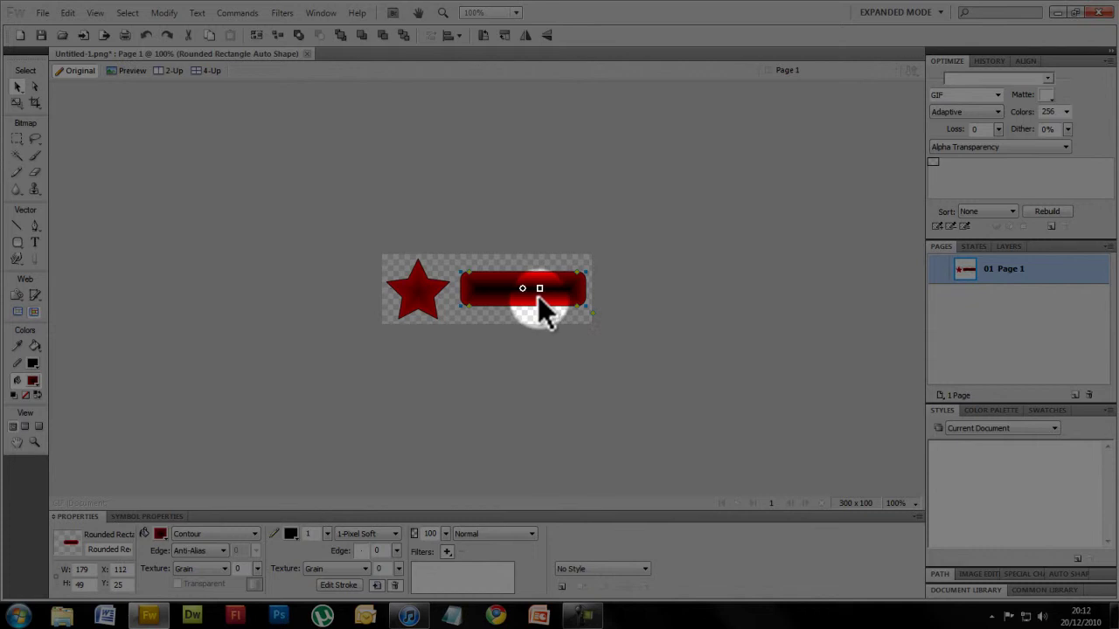
click(635, 349)
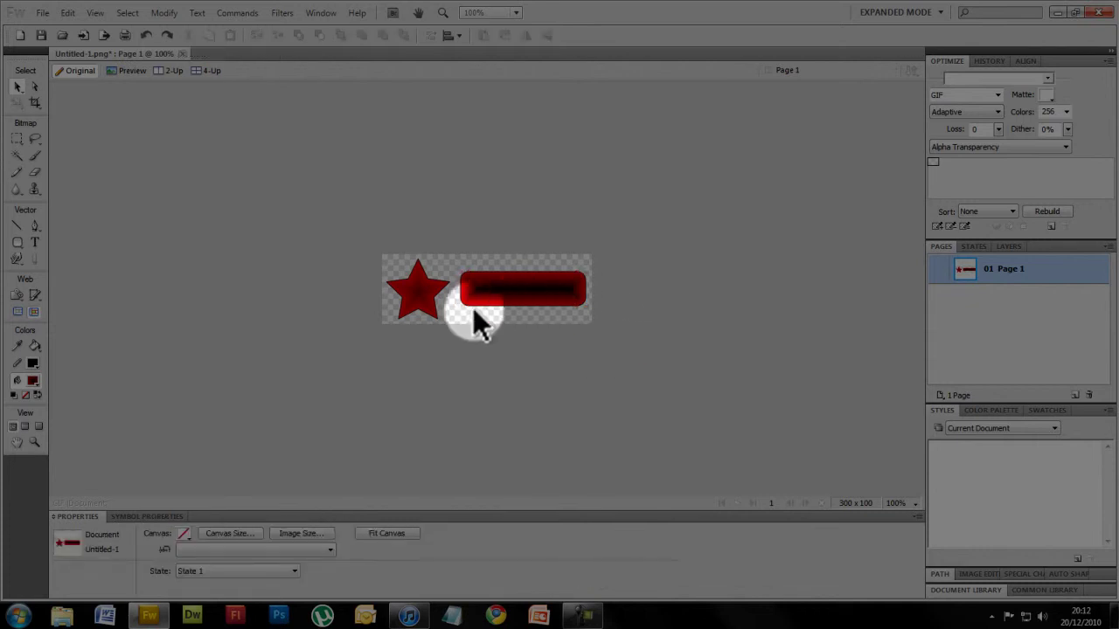
Convert the star into a Button symbol via Convert to Symbol
right_click(435, 311)
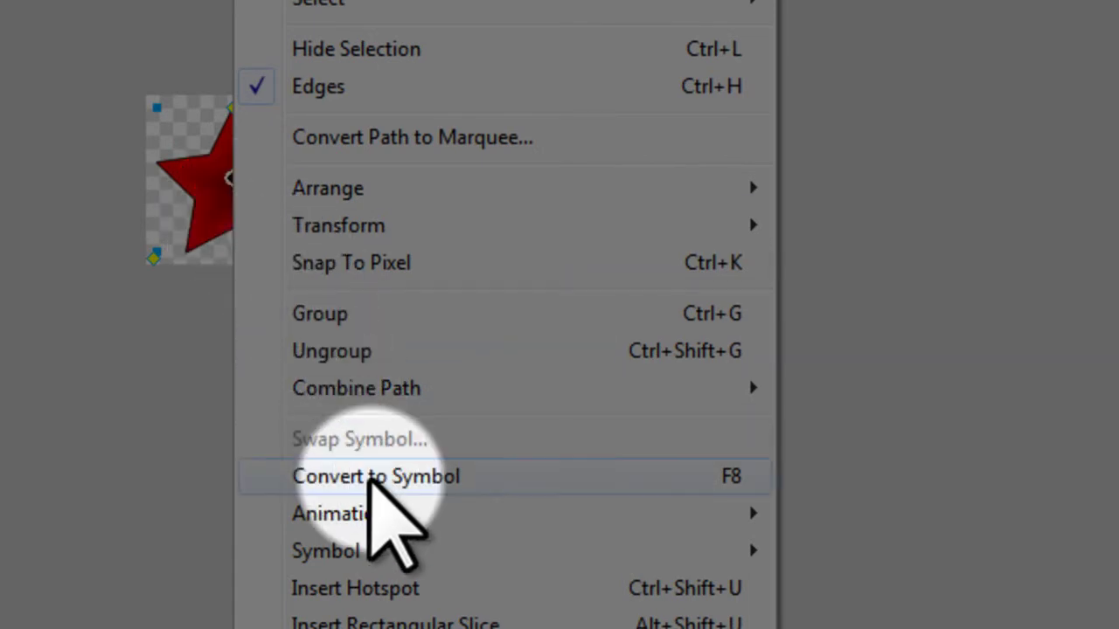
click(376, 476)
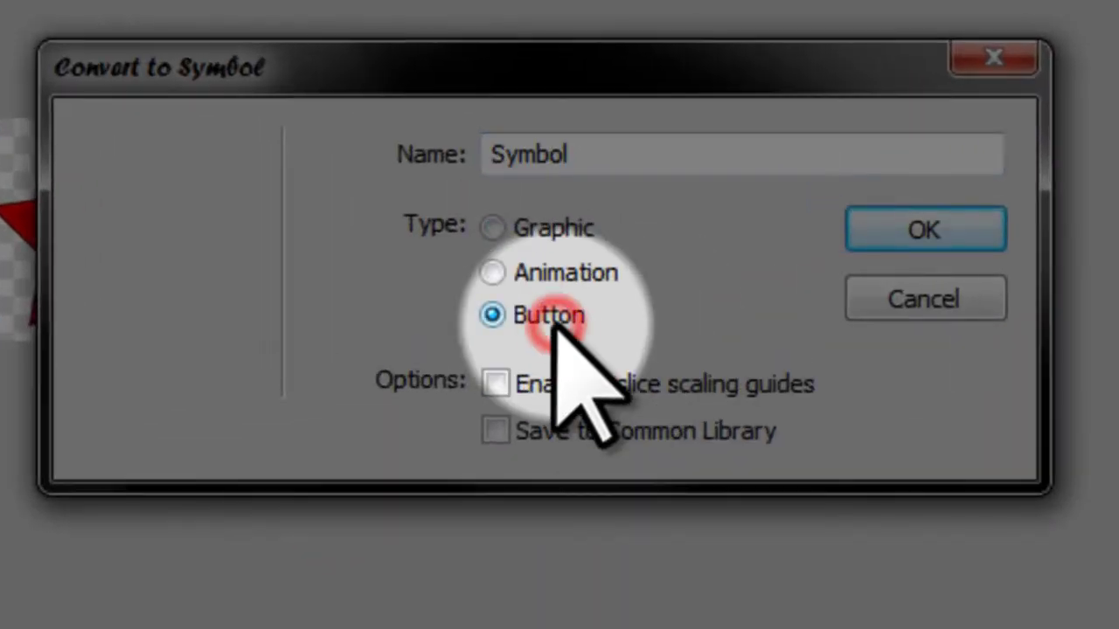
click(896, 232)
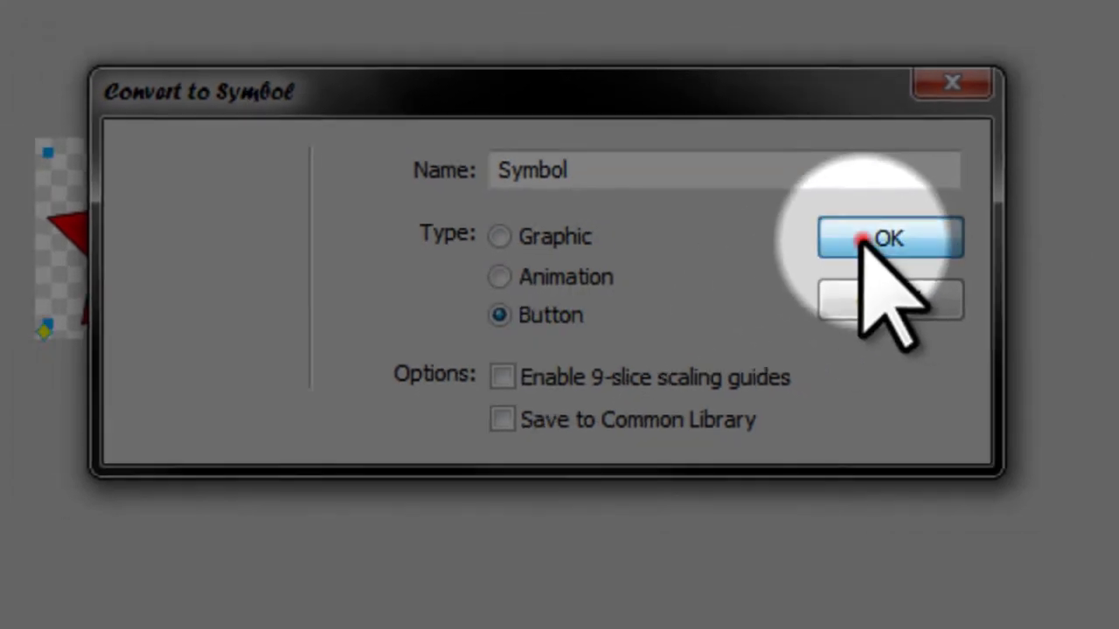
Convert the rounded rectangle into a Button symbol using F8
click(482, 292)
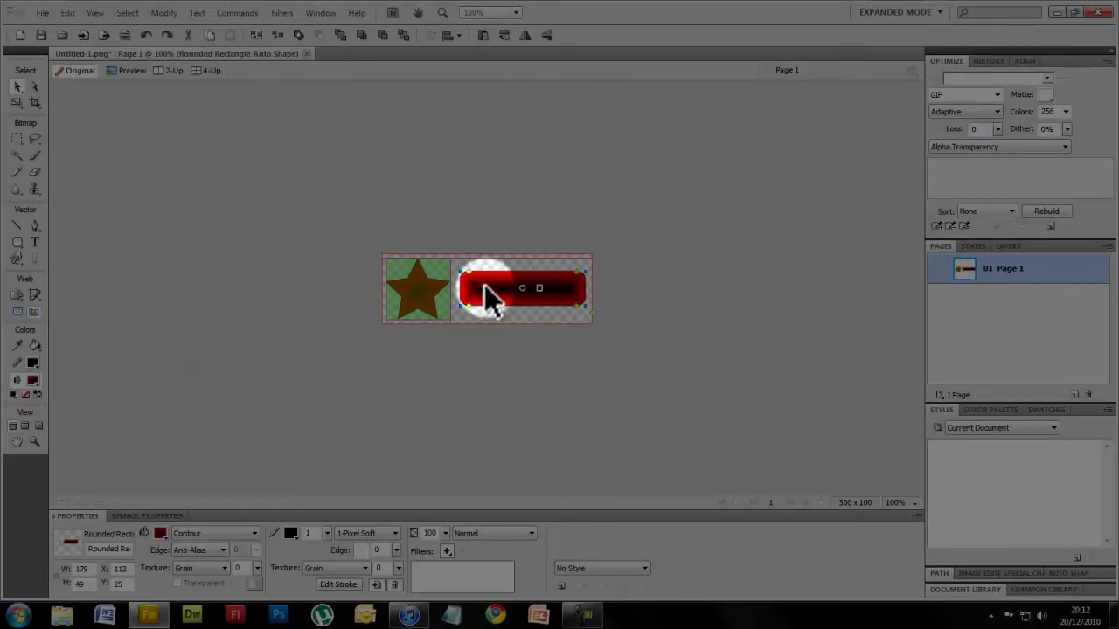
key(F8)
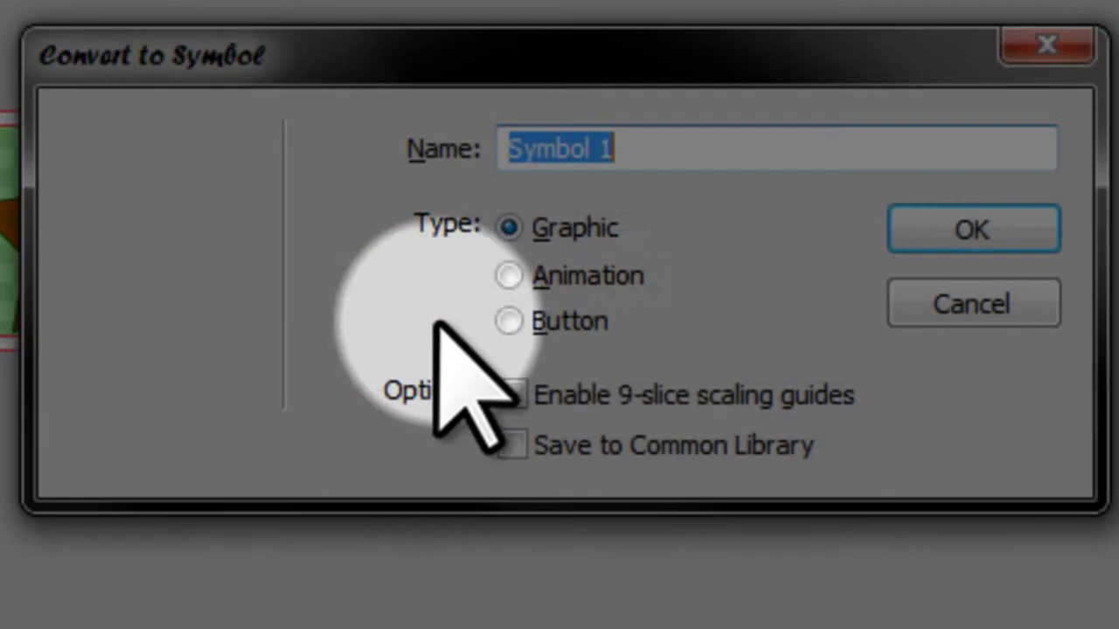
click(595, 319)
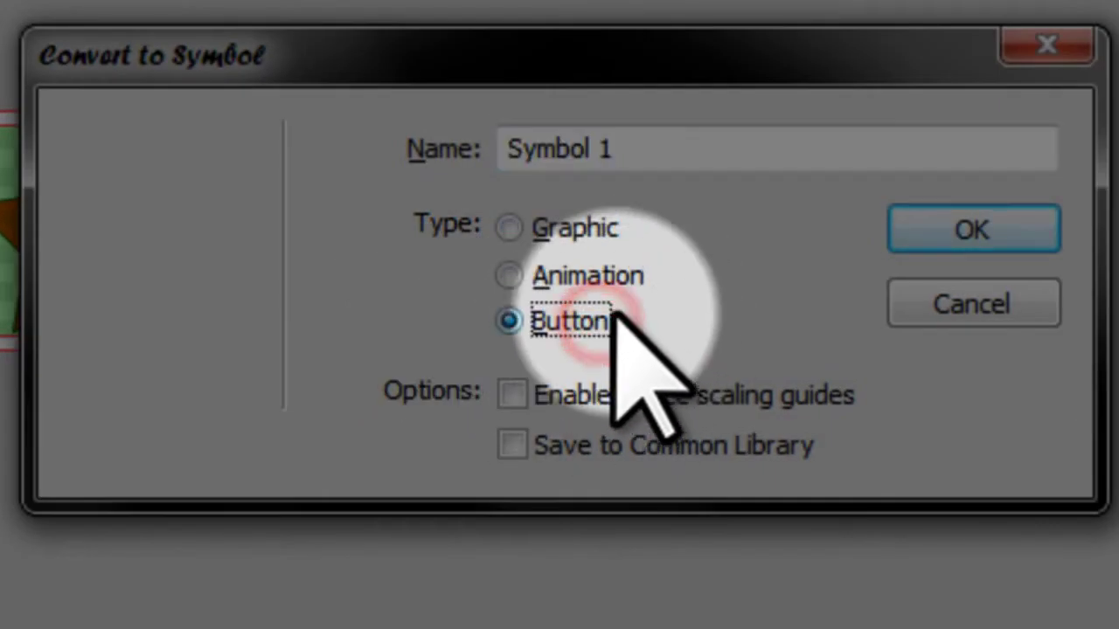
click(919, 236)
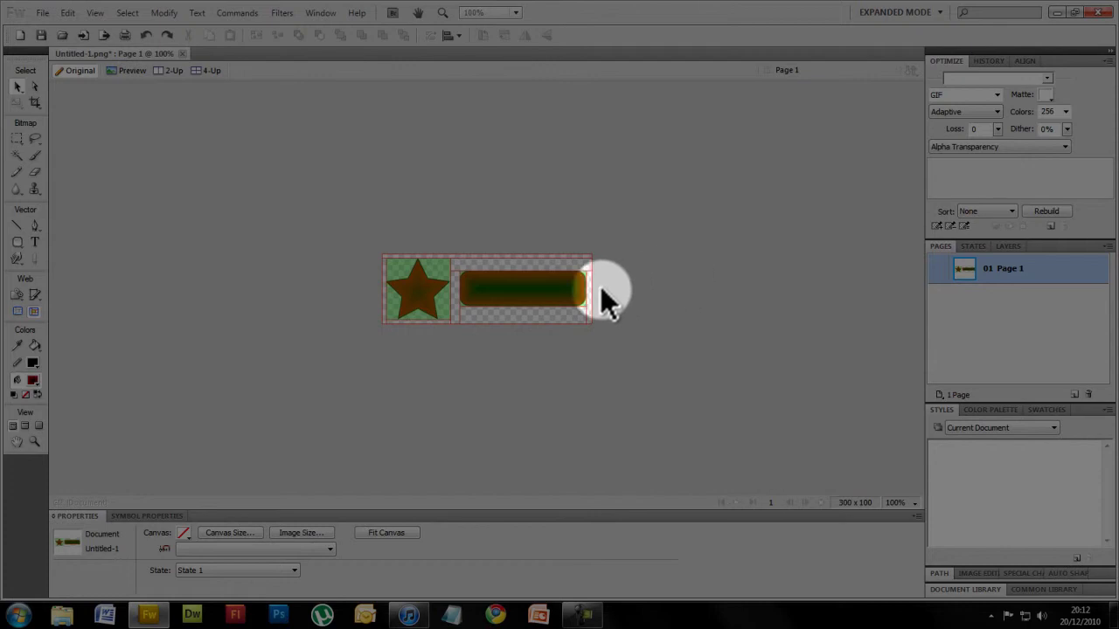
Enter the star button's symbol editing and select the star in its Up state
click(434, 315)
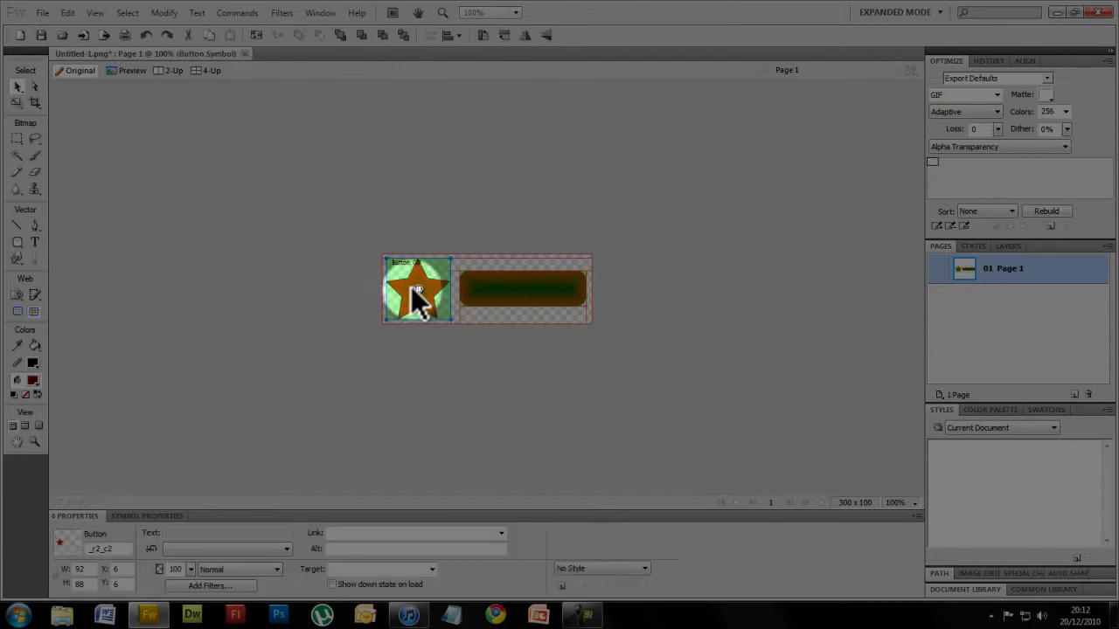
double_click(421, 293)
click(360, 300)
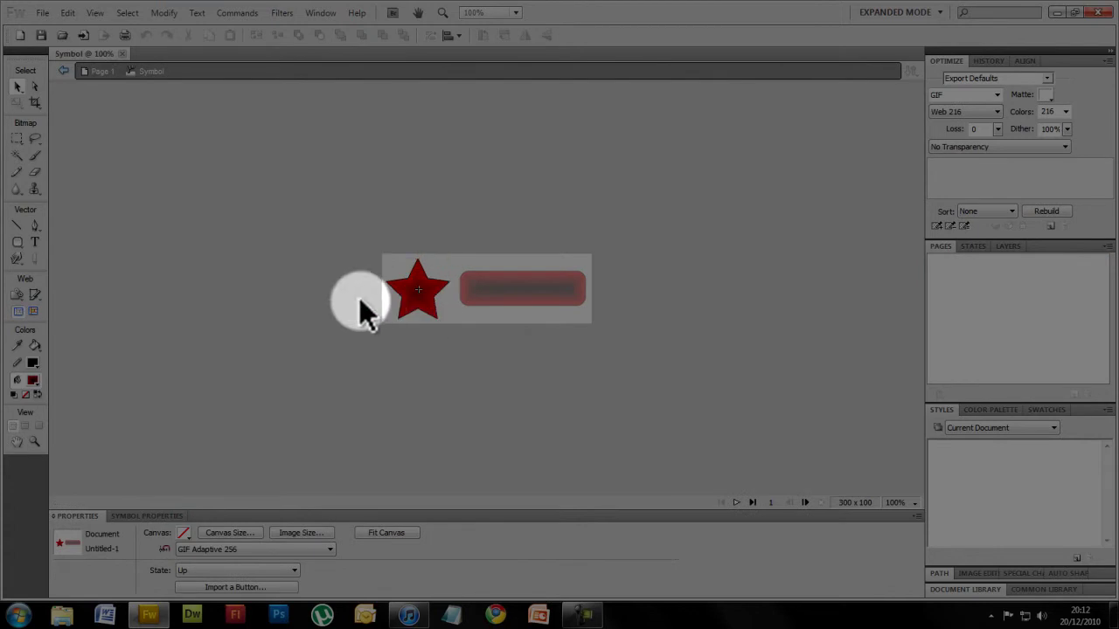
click(421, 293)
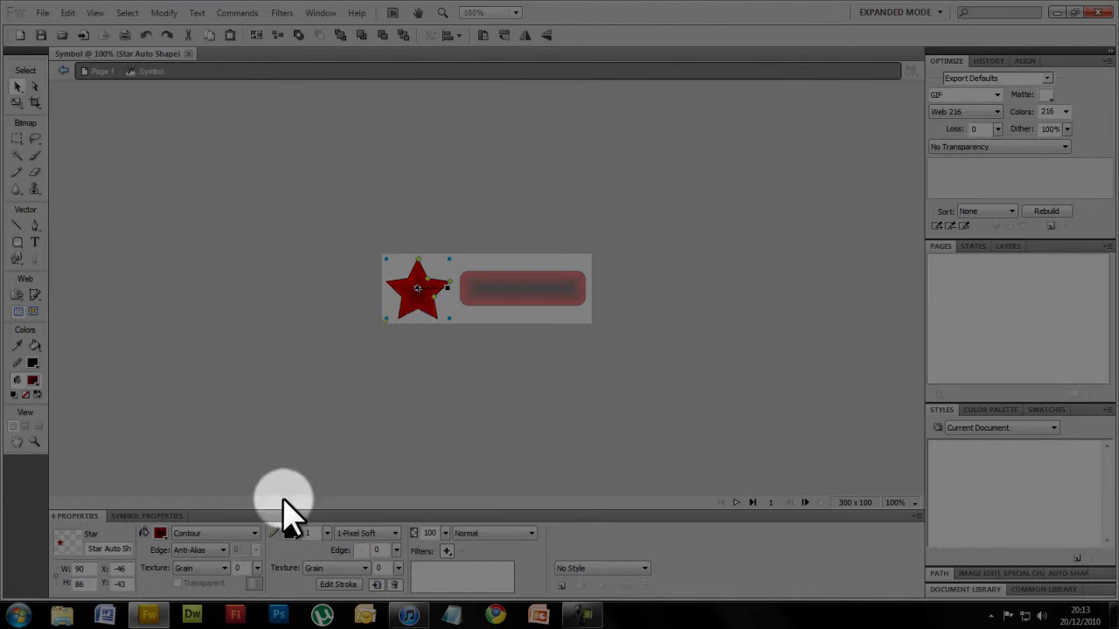
Switch the star button to its Over state and paste in a copy of the red star
click(303, 452)
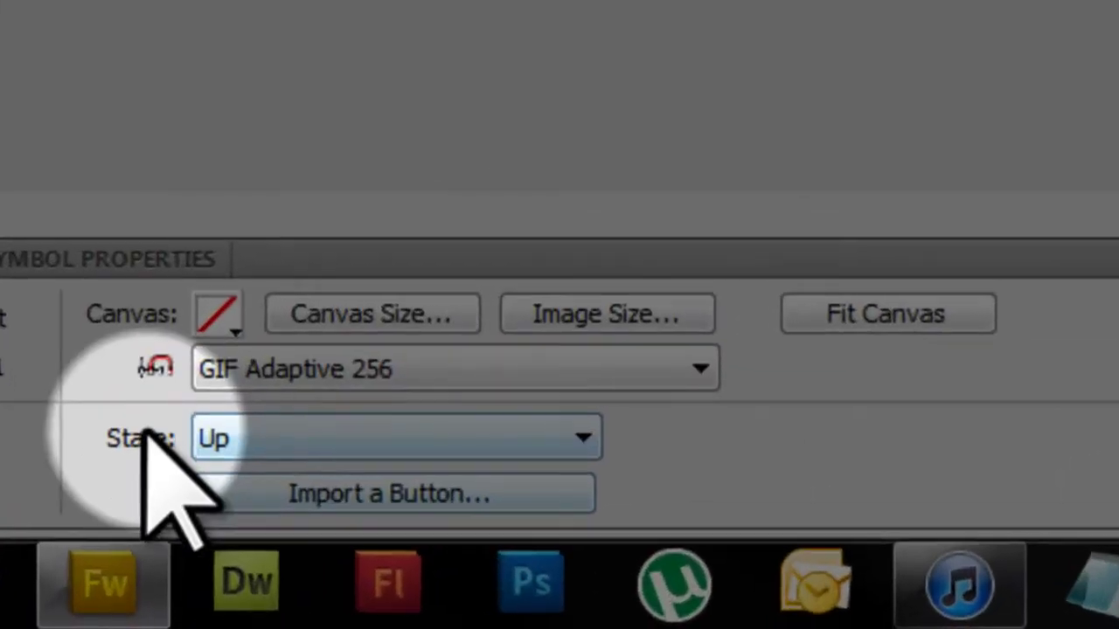
click(258, 439)
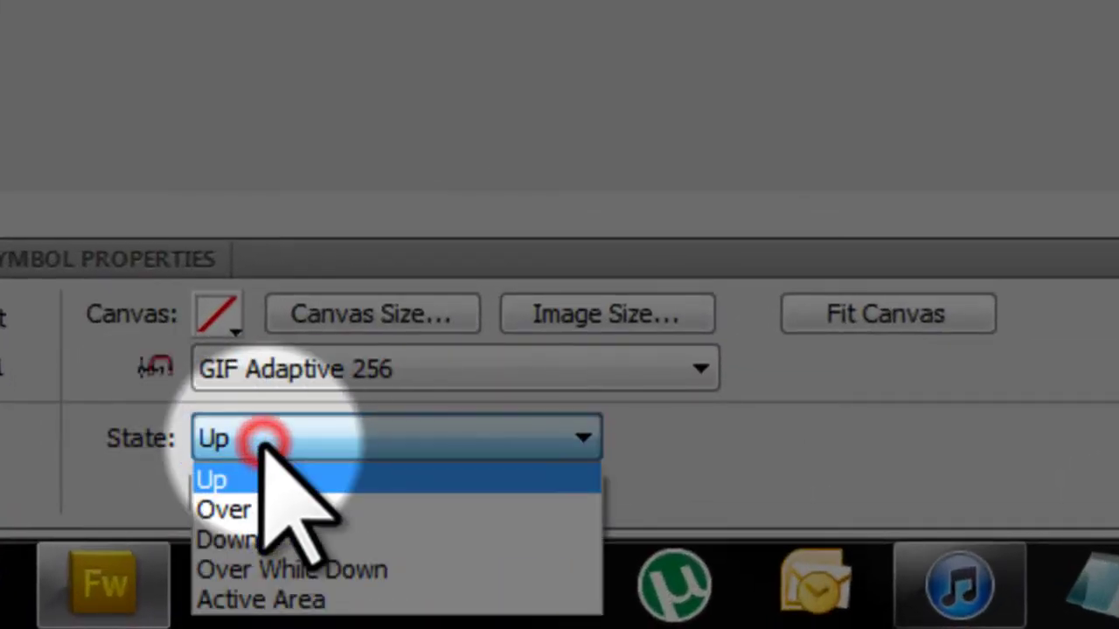
click(287, 510)
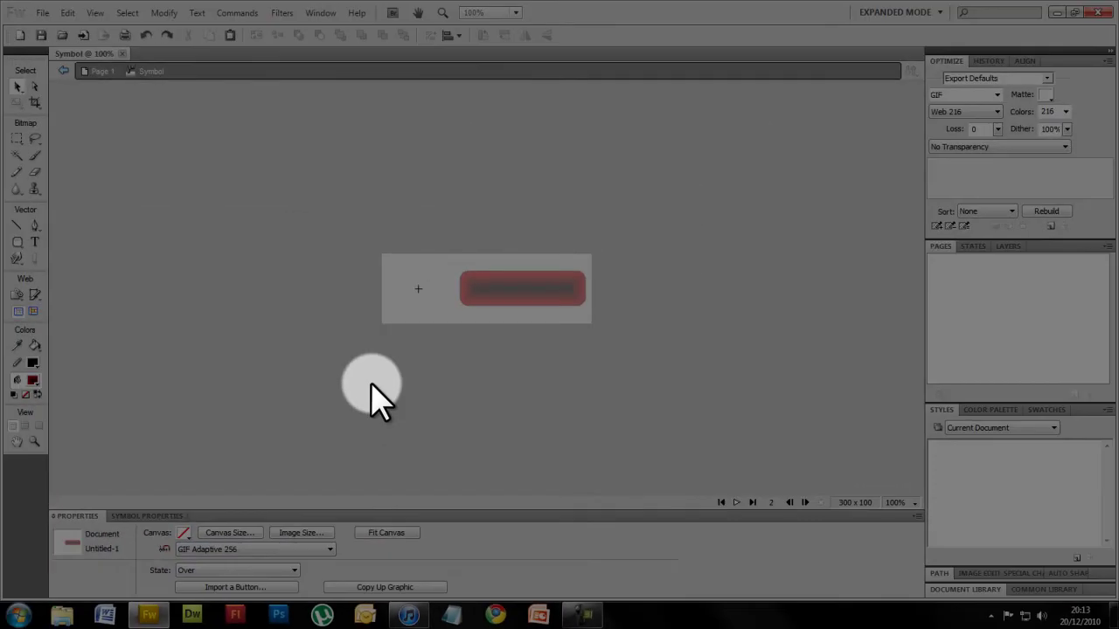
key(ctrl+v)
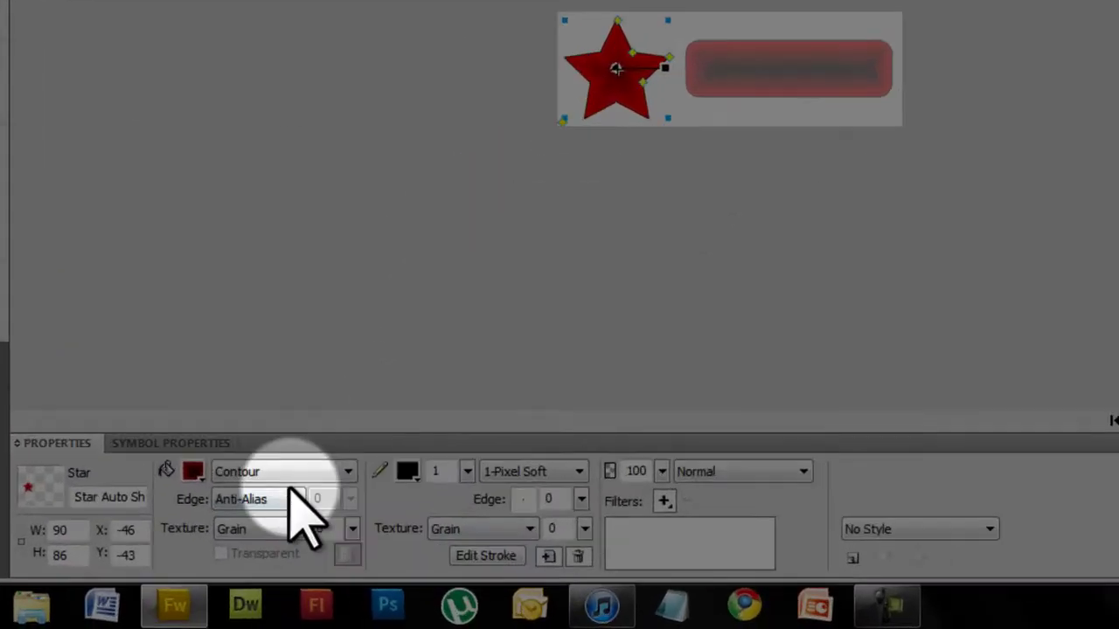
Recolour the Over-state star to blue (#0000FF) with a Contour gradient fill
click(216, 533)
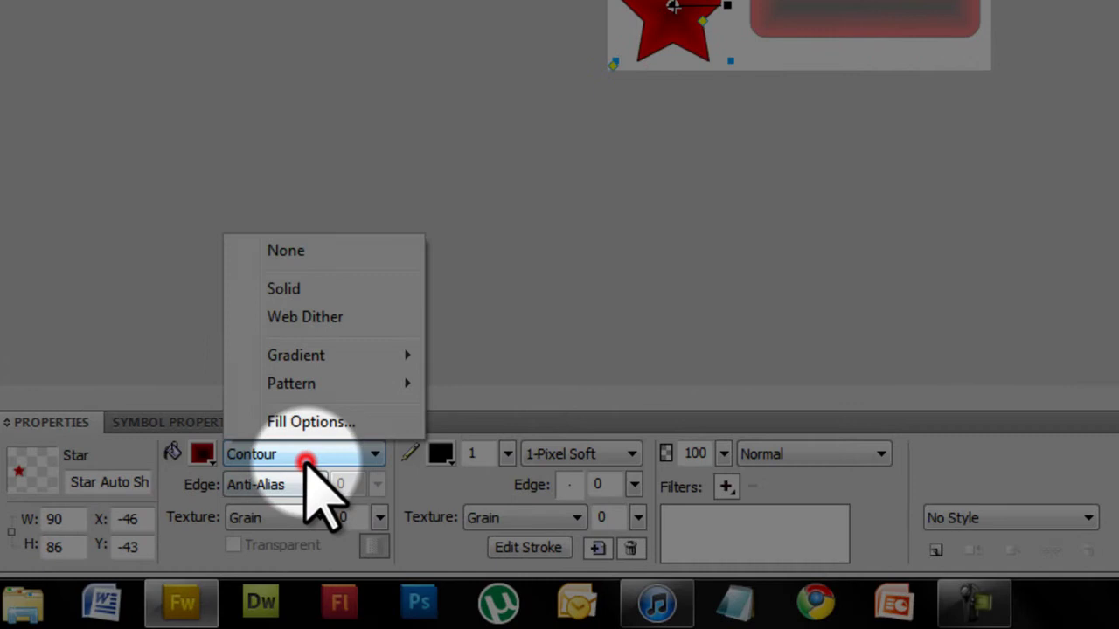
click(329, 288)
click(203, 454)
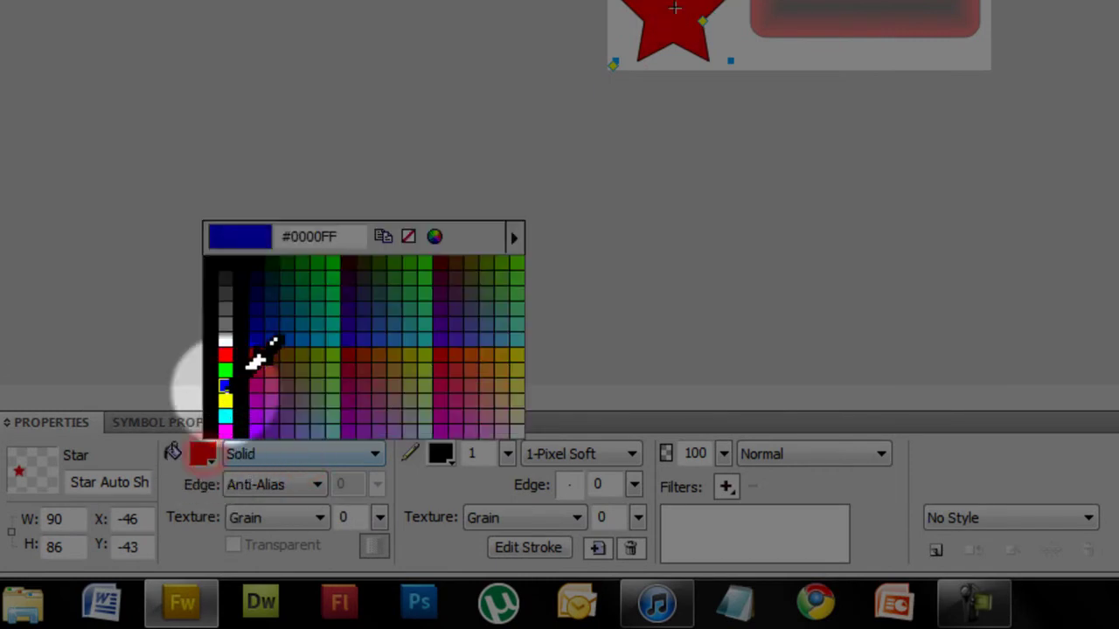
click(232, 386)
click(262, 452)
click(354, 355)
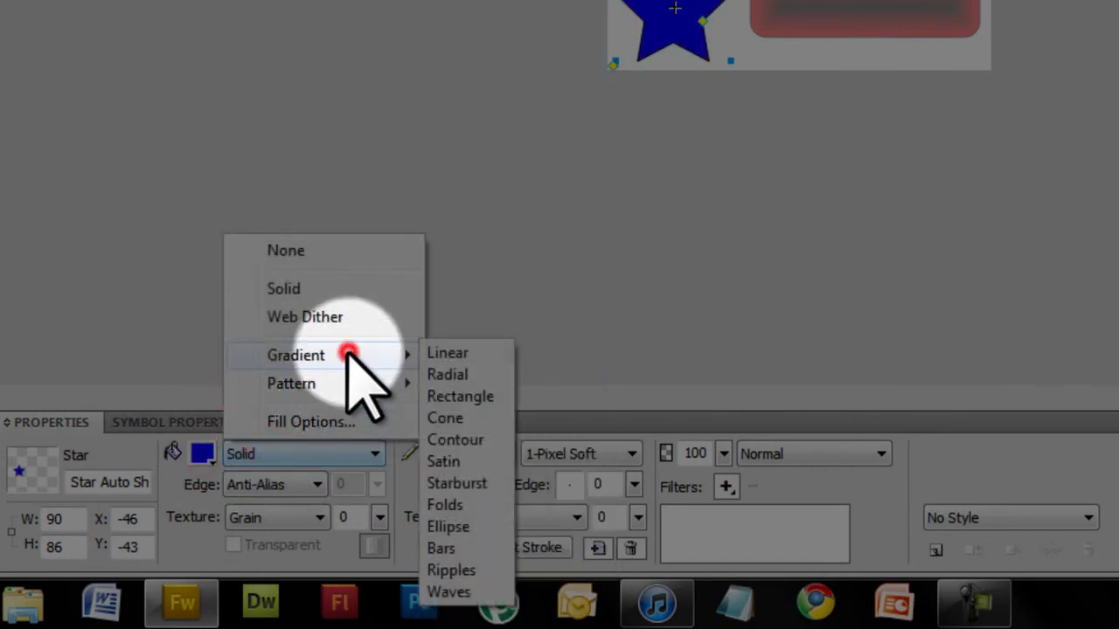
click(463, 437)
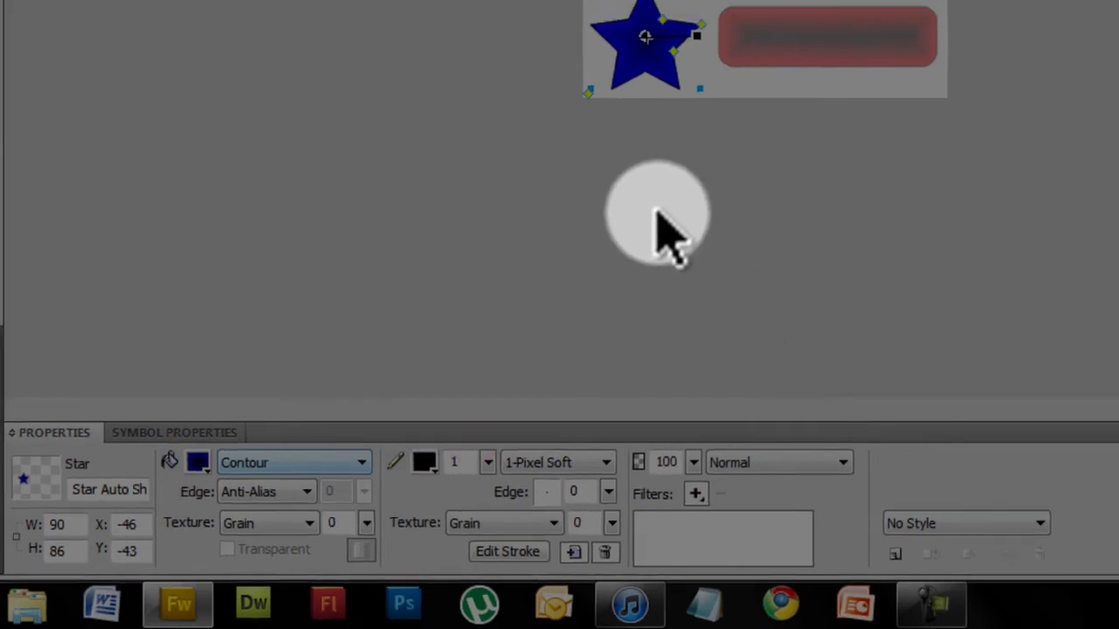
click(687, 190)
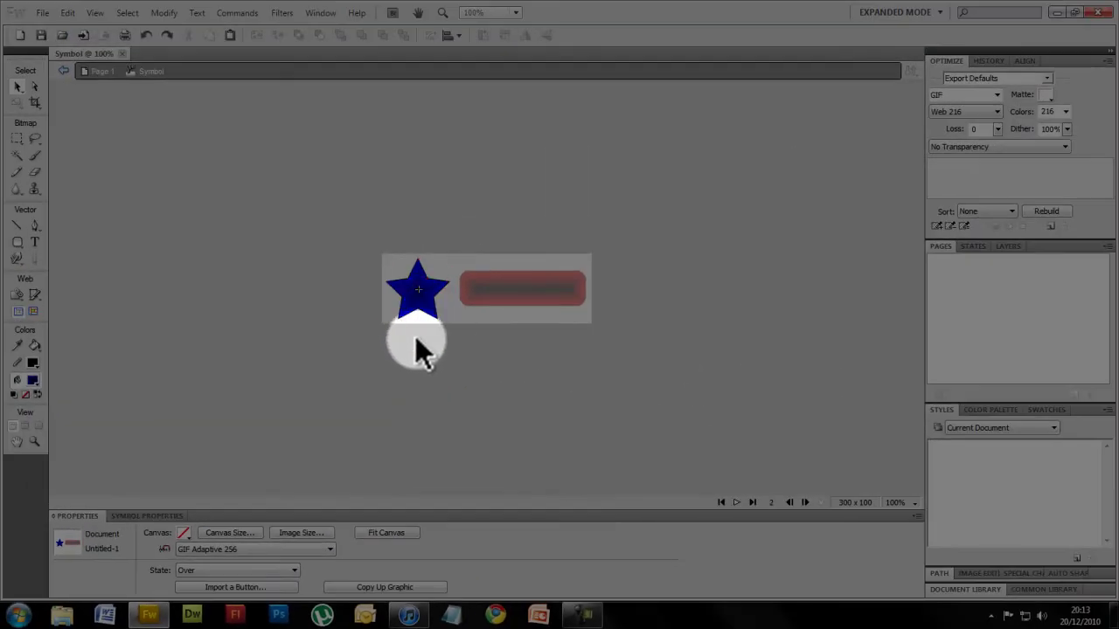
Return to the page, switch the rounded rectangle button to its Over state, and select the rectangle
click(65, 71)
click(462, 348)
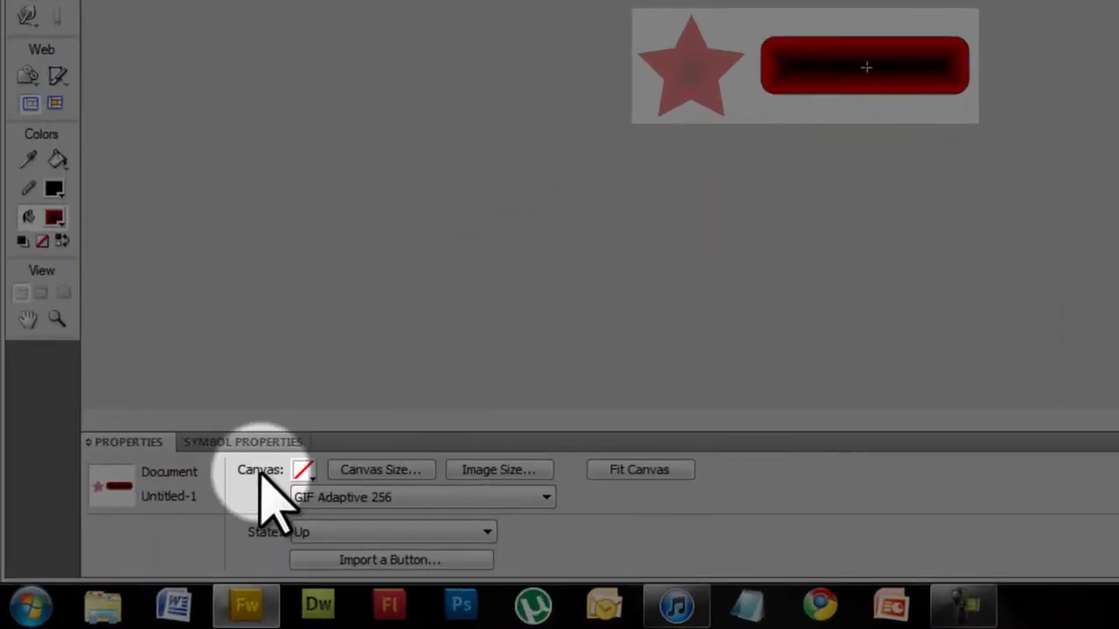
click(783, 83)
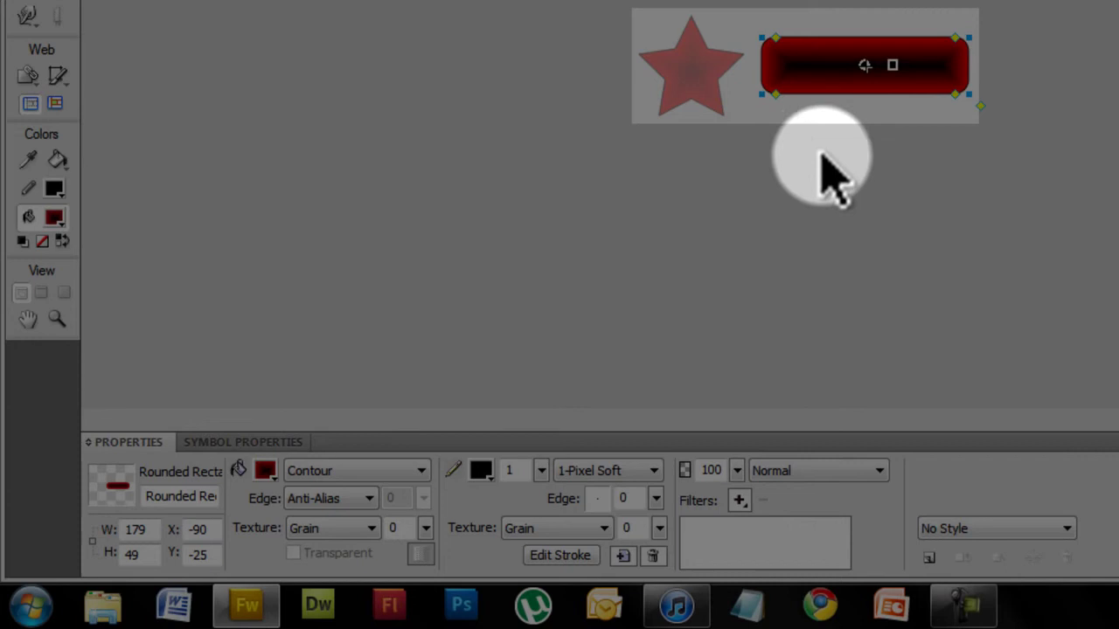
click(717, 262)
click(346, 535)
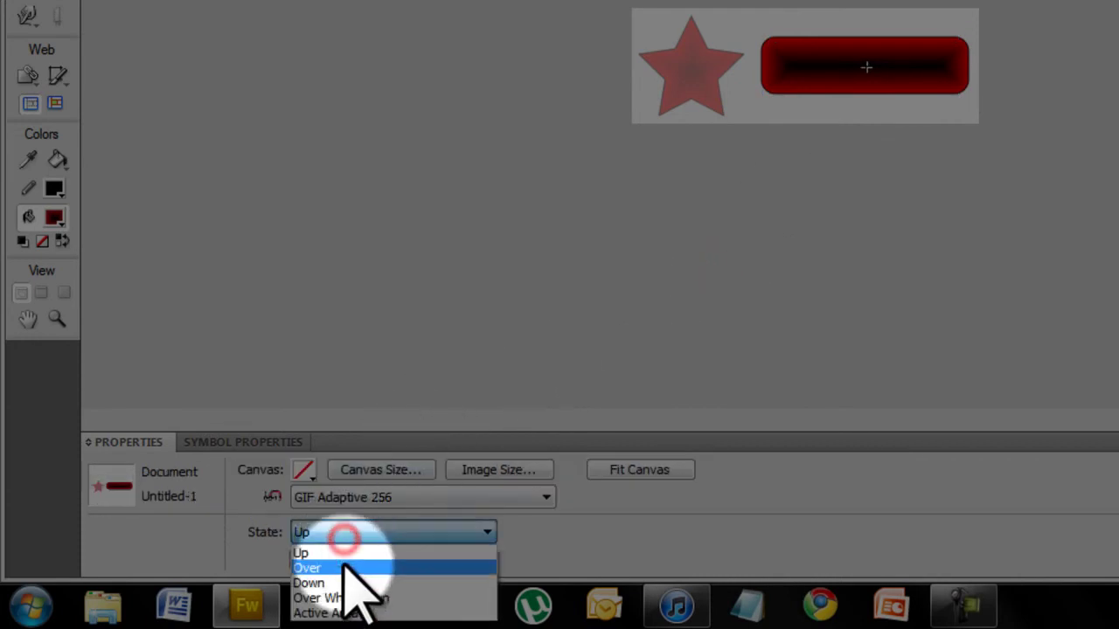
click(345, 562)
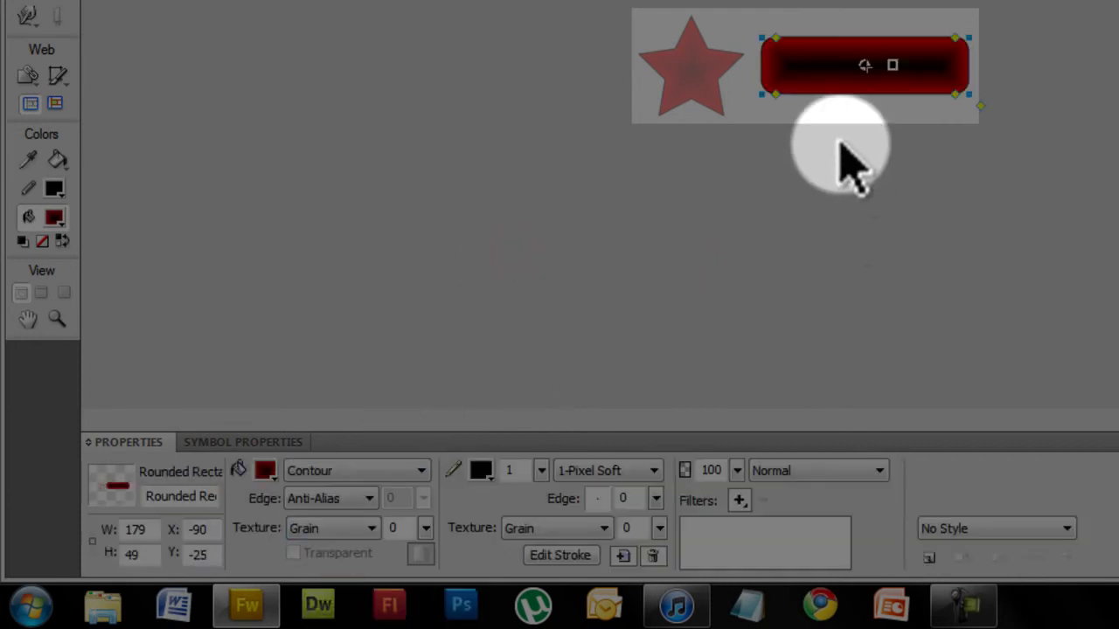
click(606, 329)
click(786, 83)
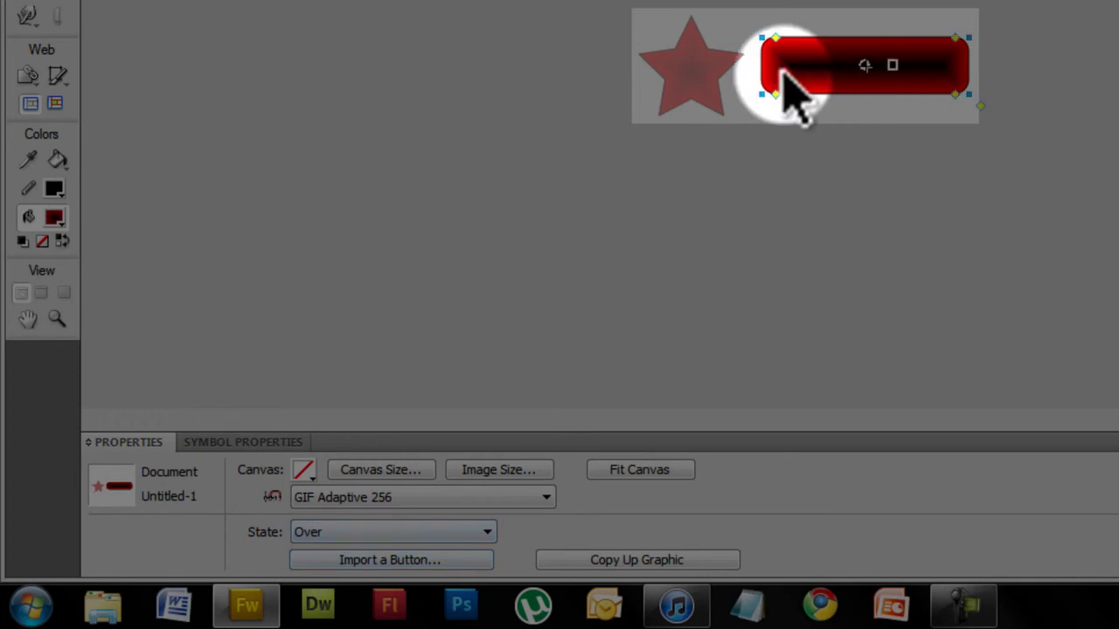
Give the Over-state rectangle a blue Contour gradient fill
click(324, 472)
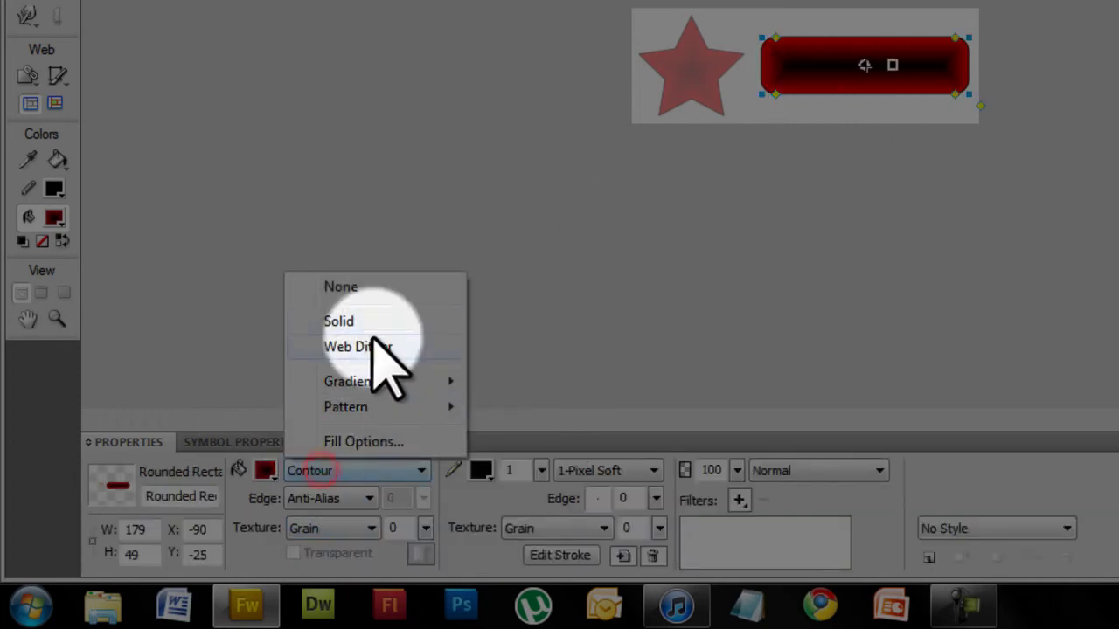
click(332, 320)
click(265, 470)
click(284, 407)
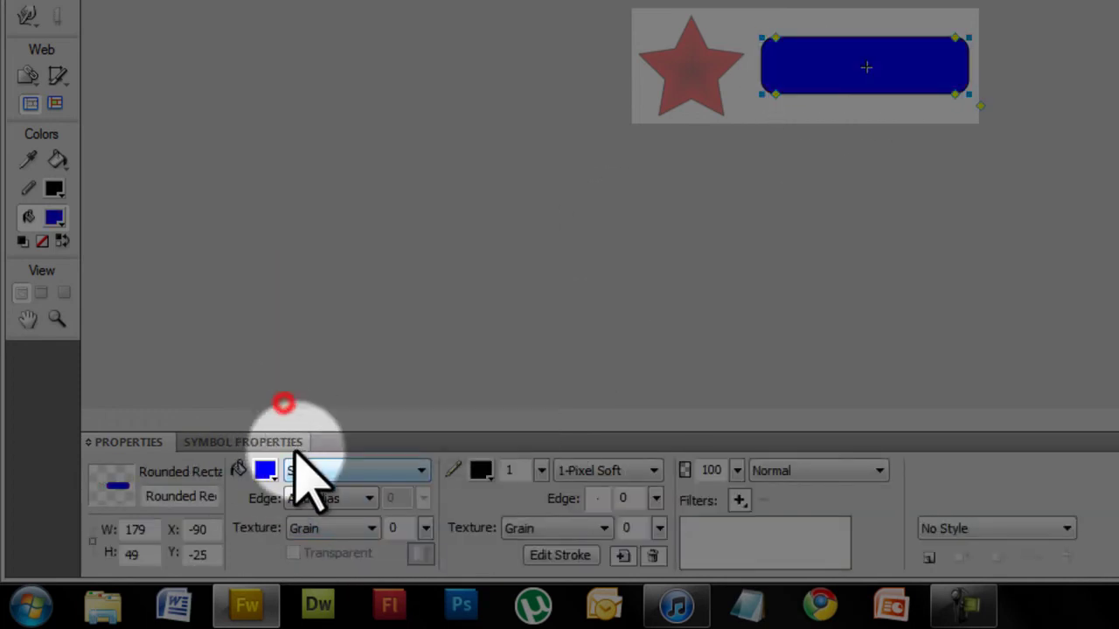
click(320, 472)
click(381, 382)
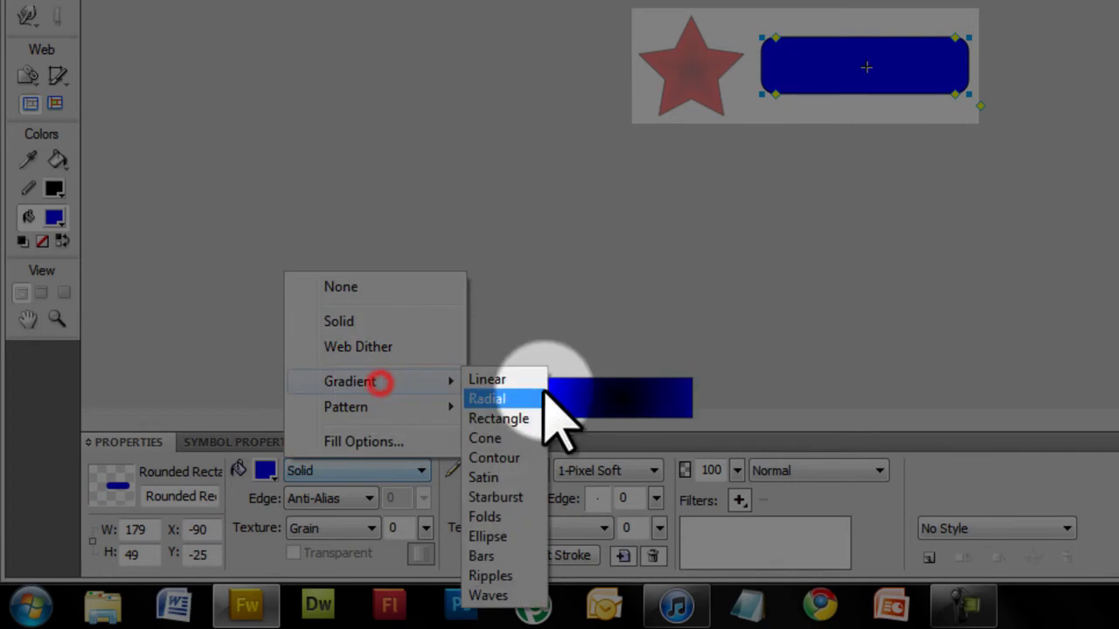
click(495, 458)
click(790, 295)
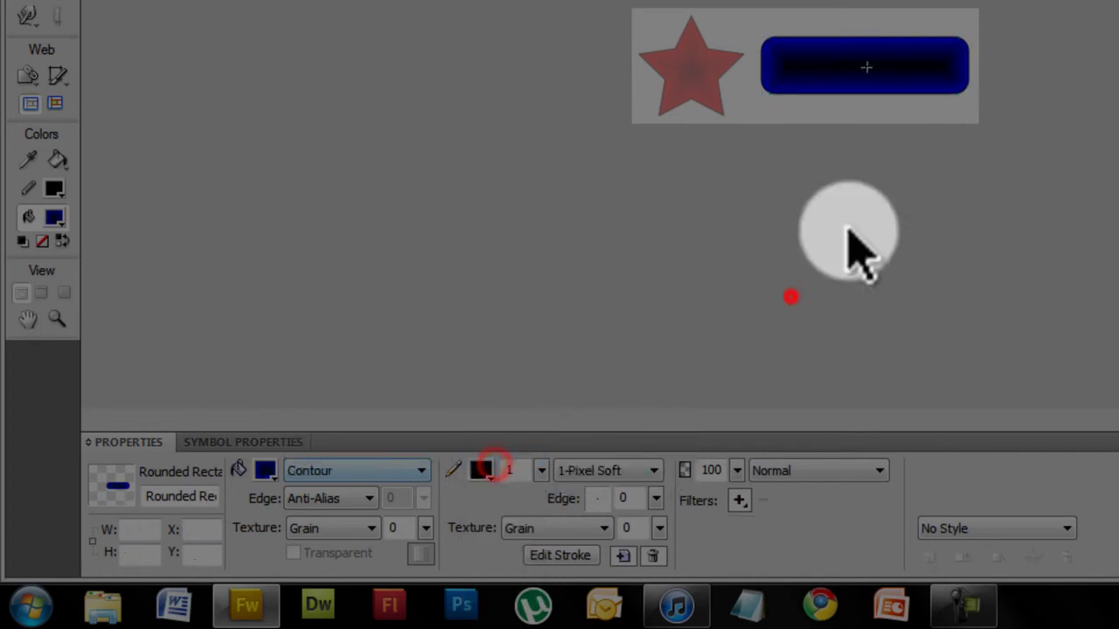
click(816, 73)
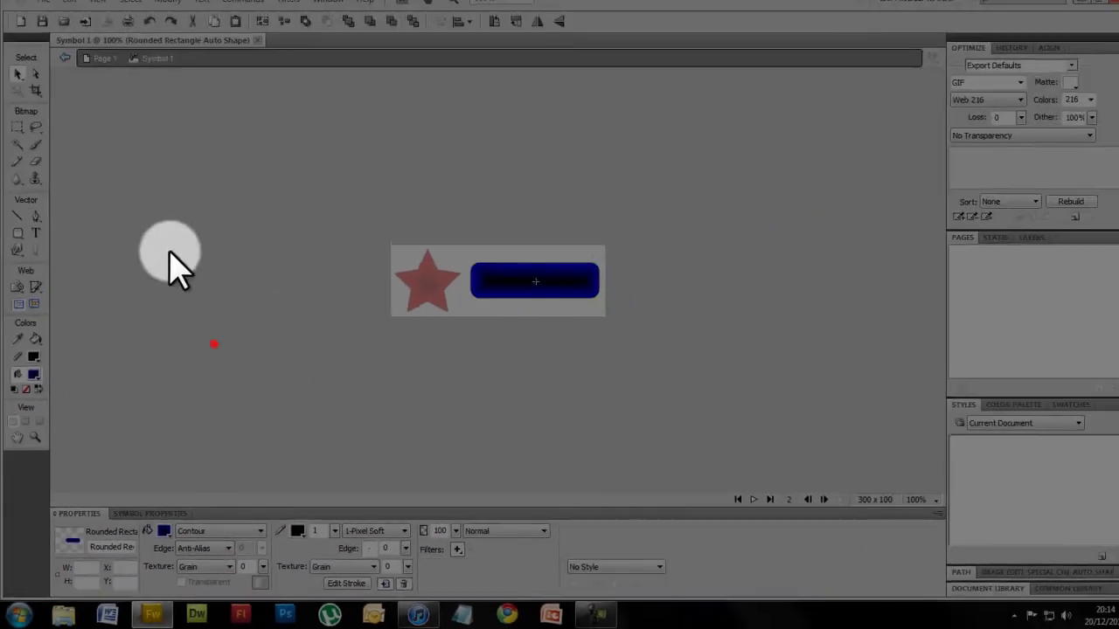
click(170, 262)
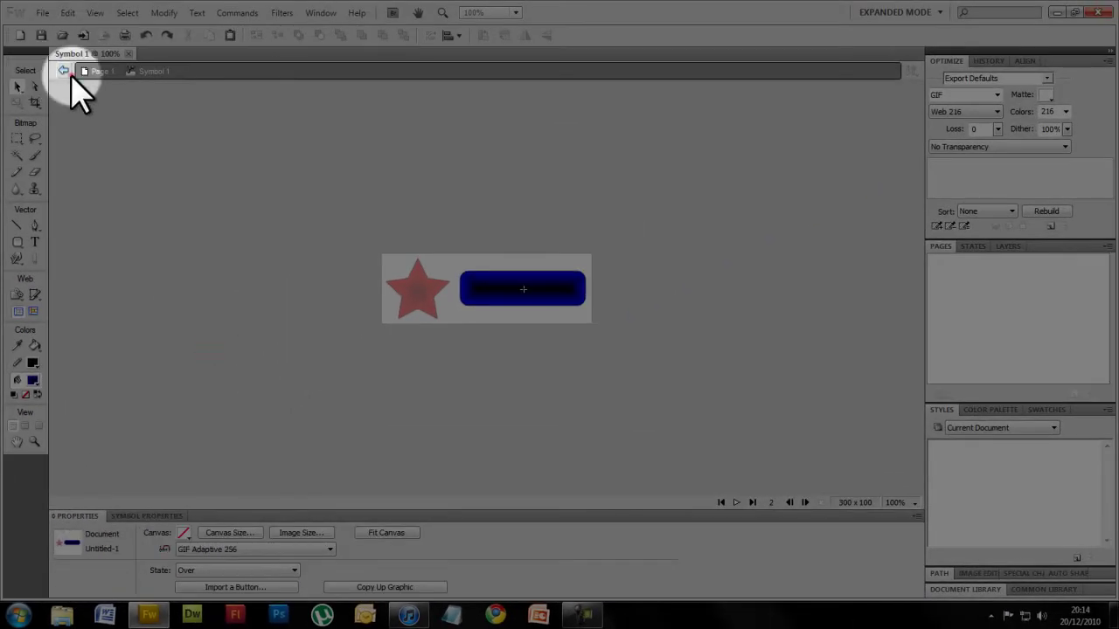
Exit symbol editing, check the page in Preview, then go back to the Original view
click(65, 71)
click(131, 70)
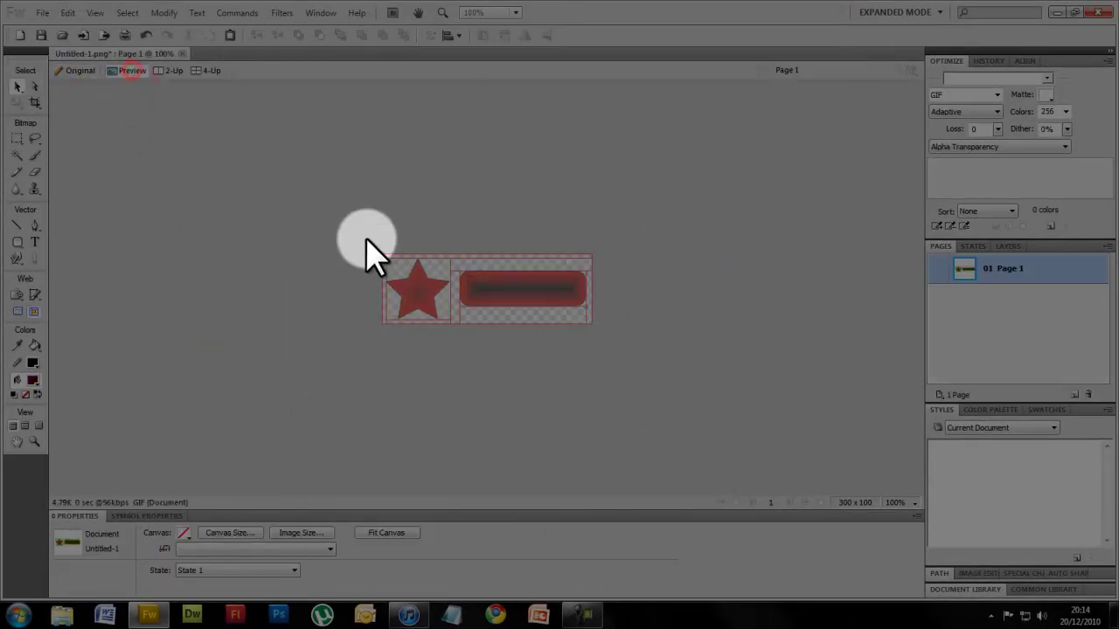
click(87, 71)
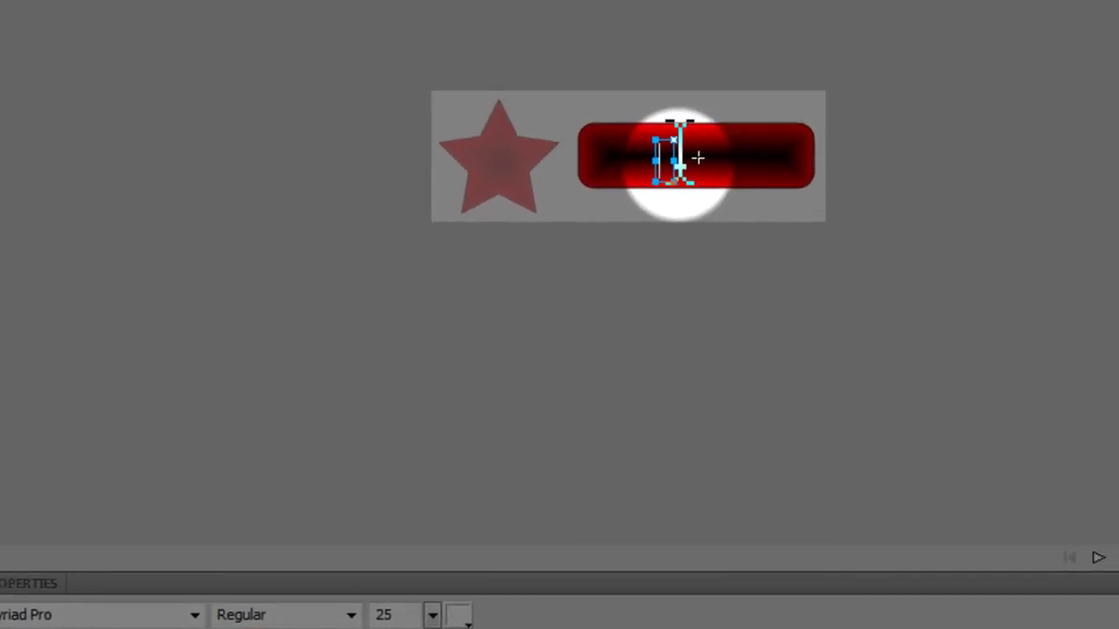
Finish the white Myriad Pro 25 'Home' label and centre it on the red rounded rectangle
click(463, 62)
click(703, 197)
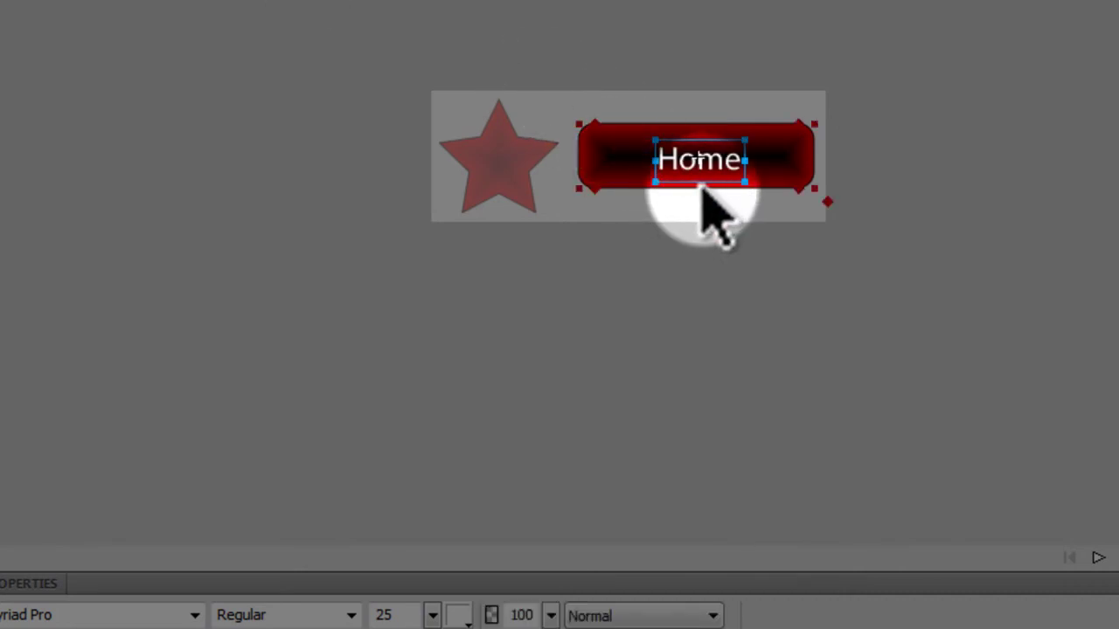
drag(702, 171, 698, 167)
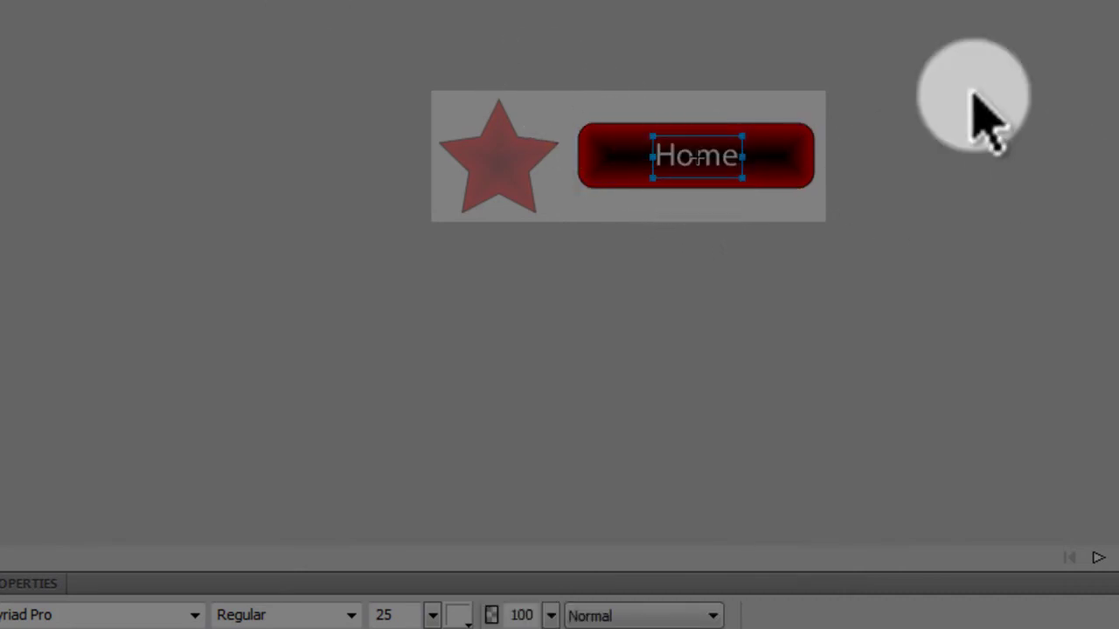
click(877, 237)
click(720, 163)
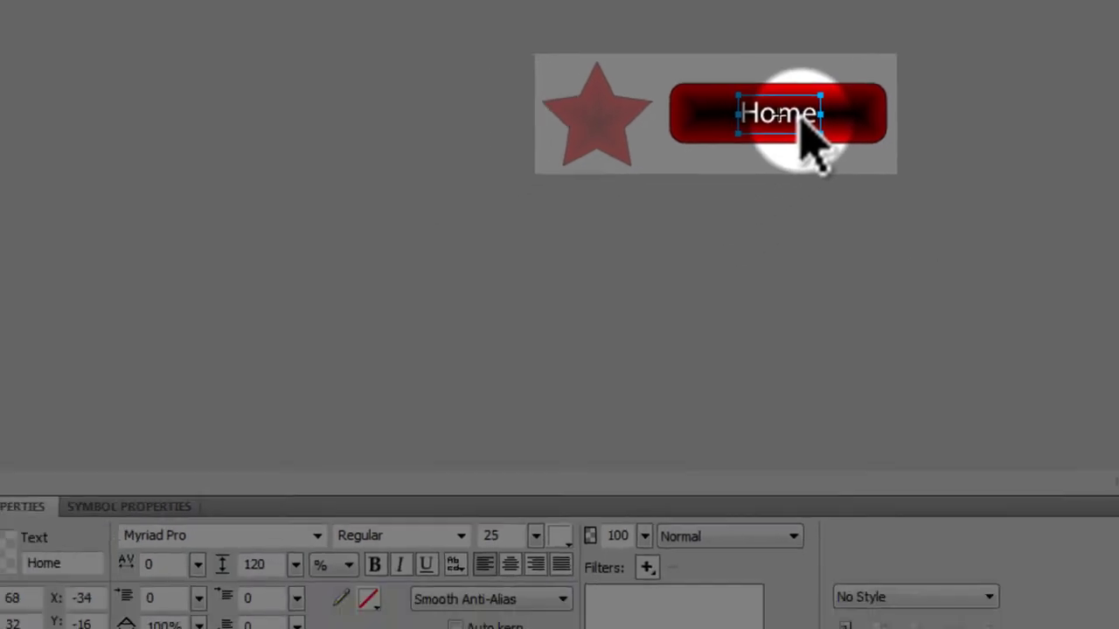
Switch the rounded rectangle button to its blue Over state
click(406, 339)
click(298, 594)
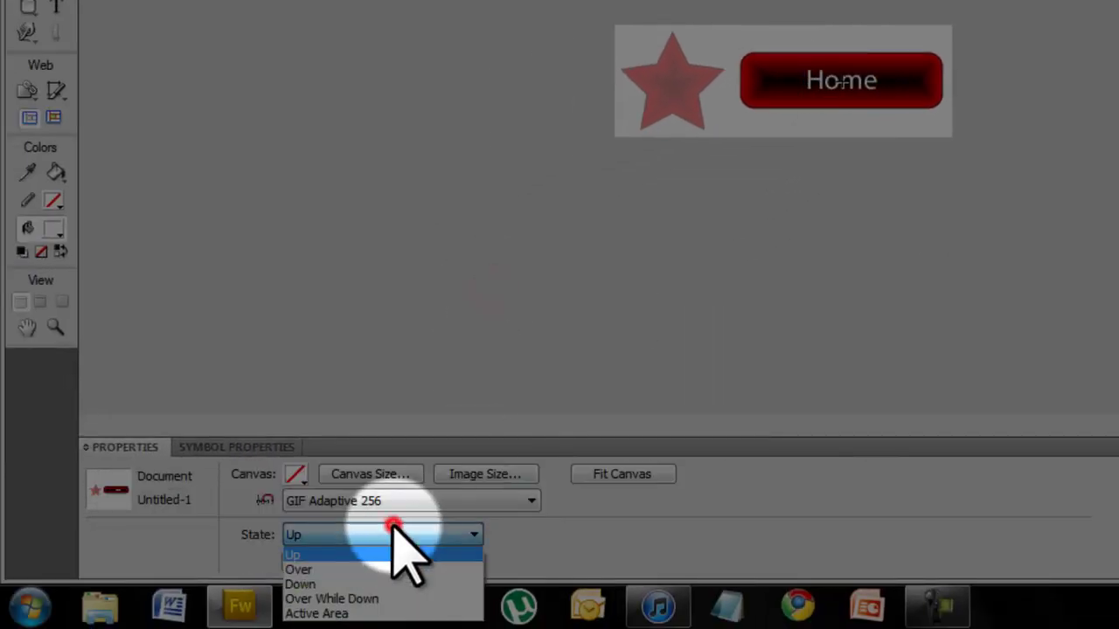
click(392, 568)
Enlarge the Over-state 'Home' label to size 32 and make it bold
click(468, 367)
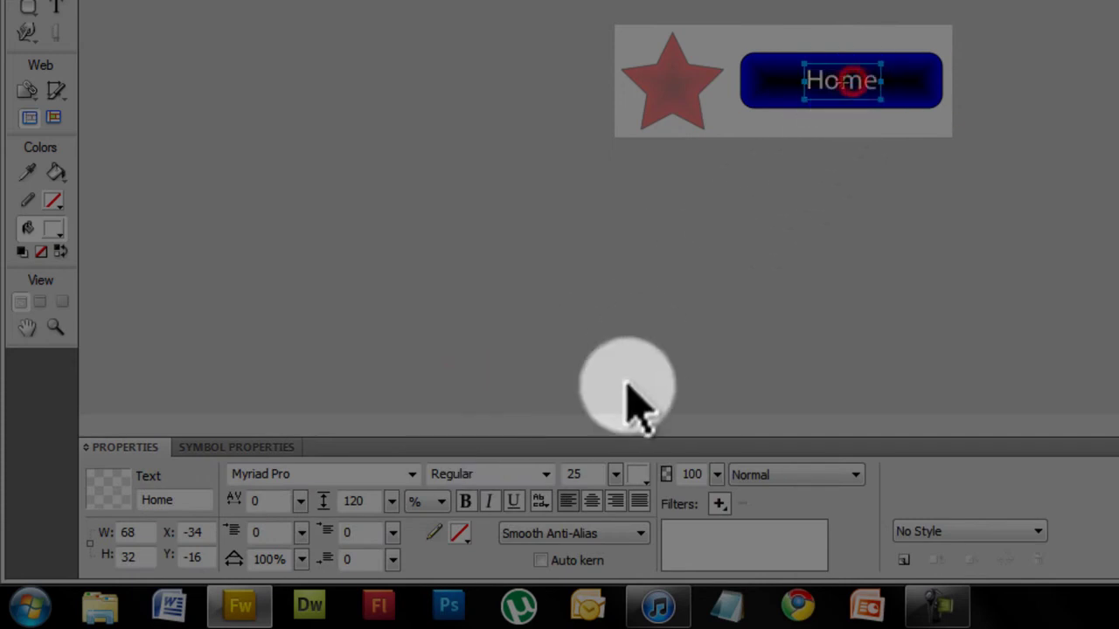
mouse_move(617, 477)
mouse_down()
mouse_move(617, 463)
mouse_move(624, 478)
mouse_up()
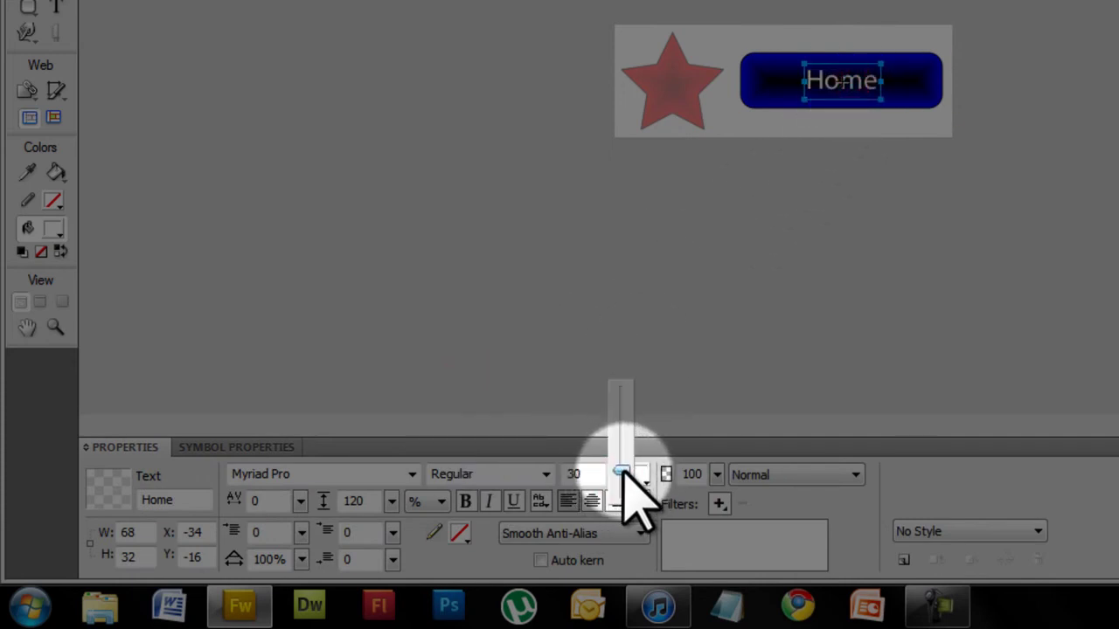
click(465, 501)
click(733, 280)
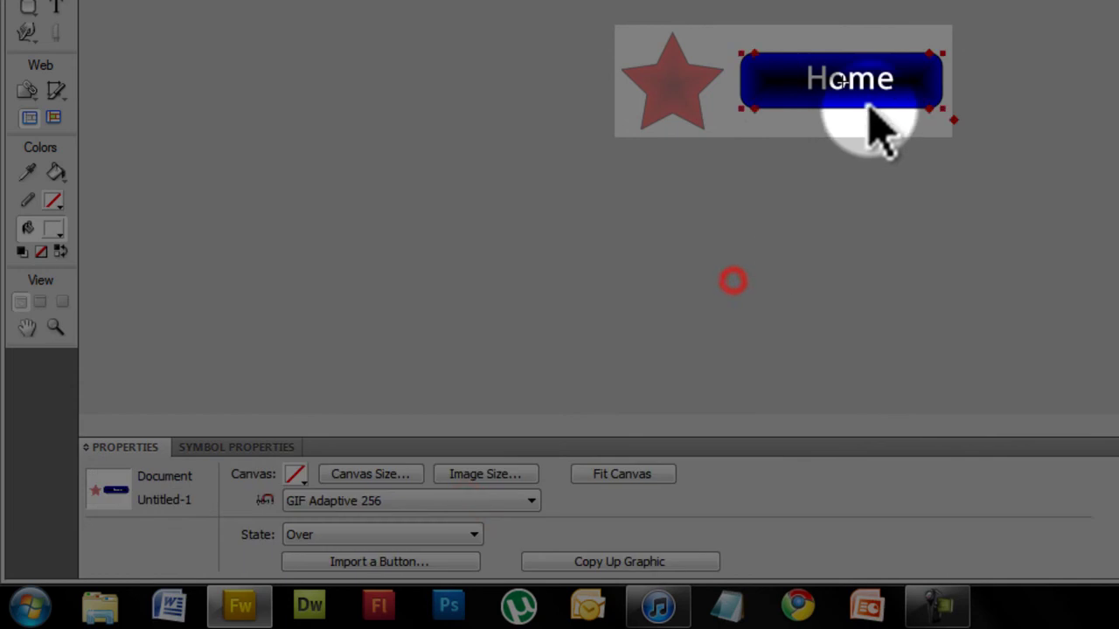
click(874, 92)
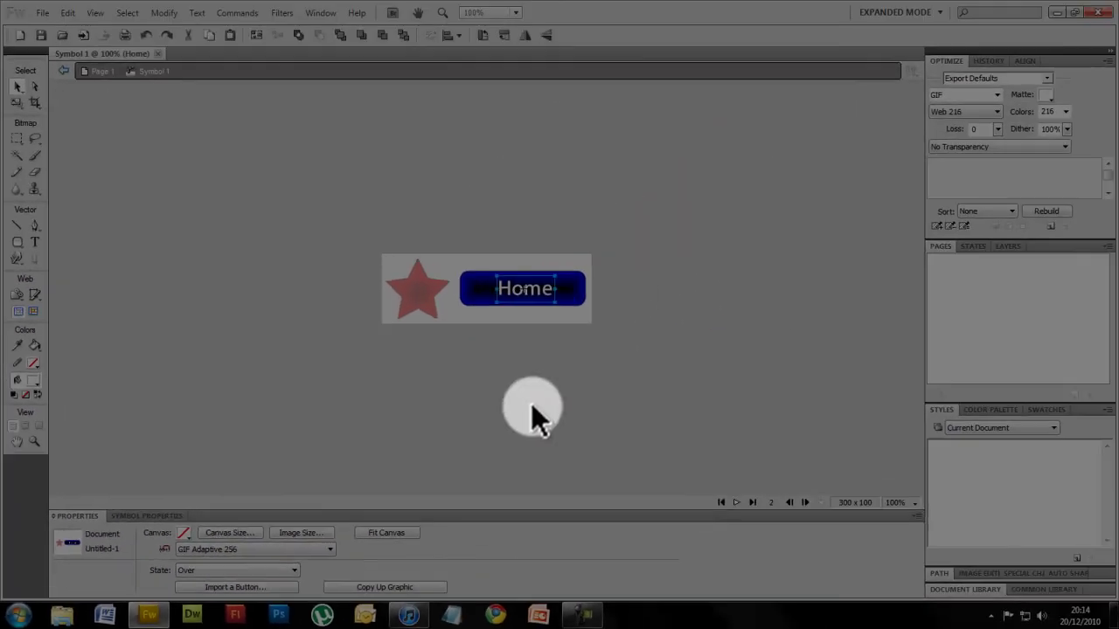
Return to the page, check the Preview view, then preview the buttons in a browser with F12
click(531, 404)
click(63, 71)
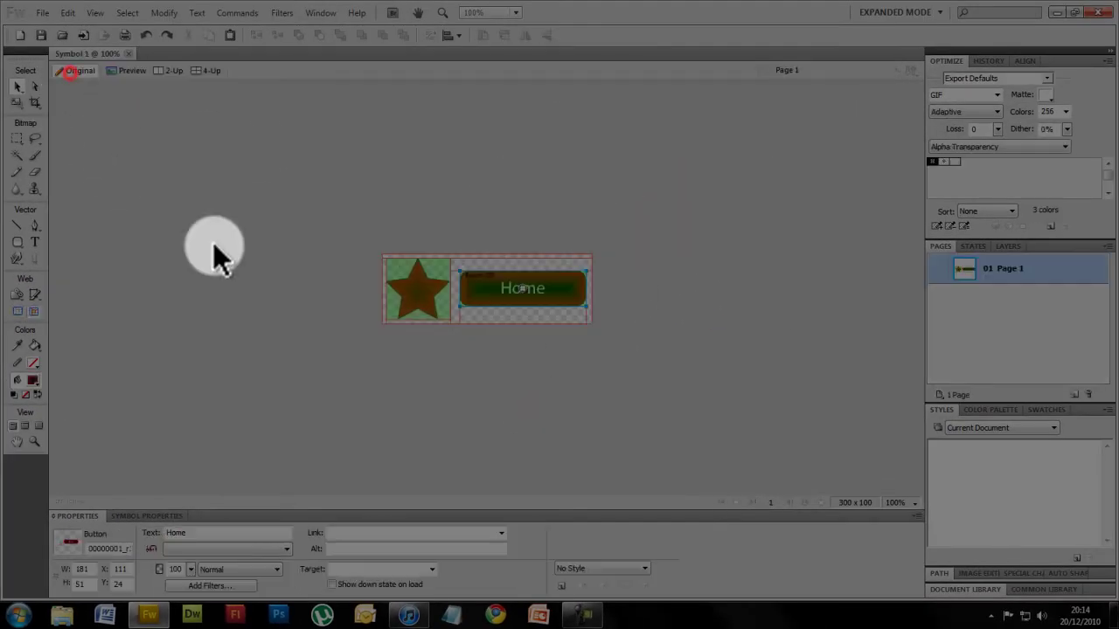
click(132, 71)
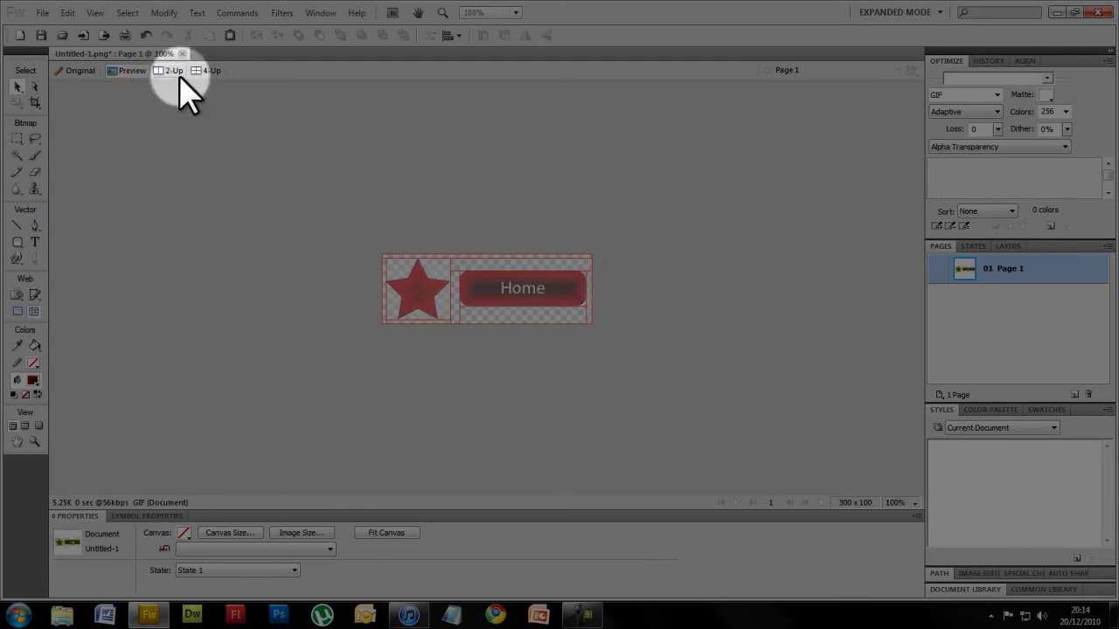
click(70, 71)
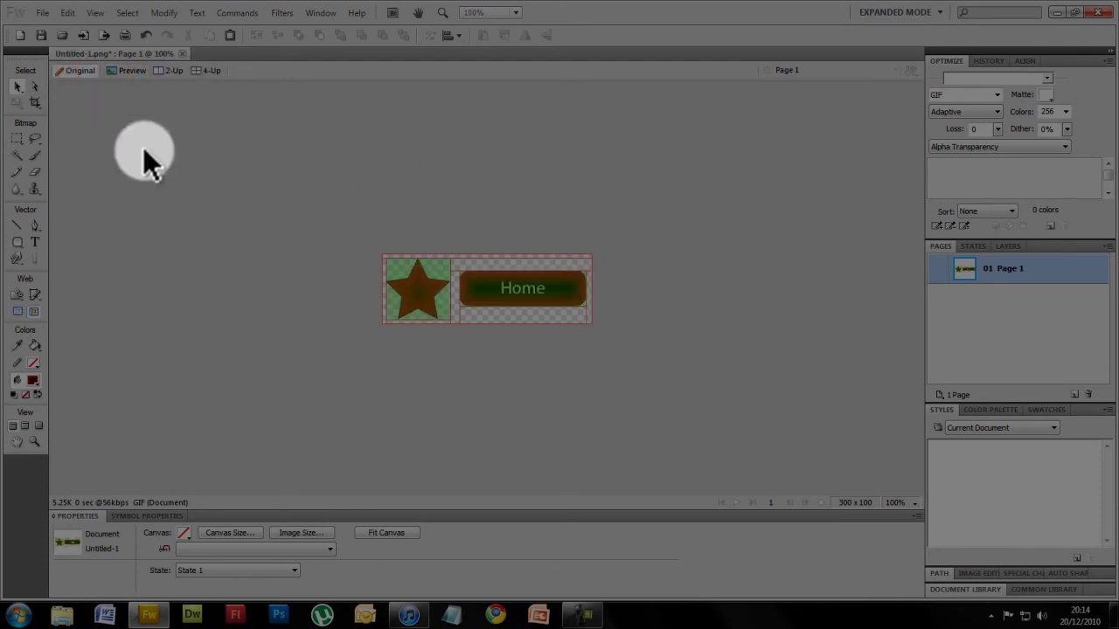
key(F12)
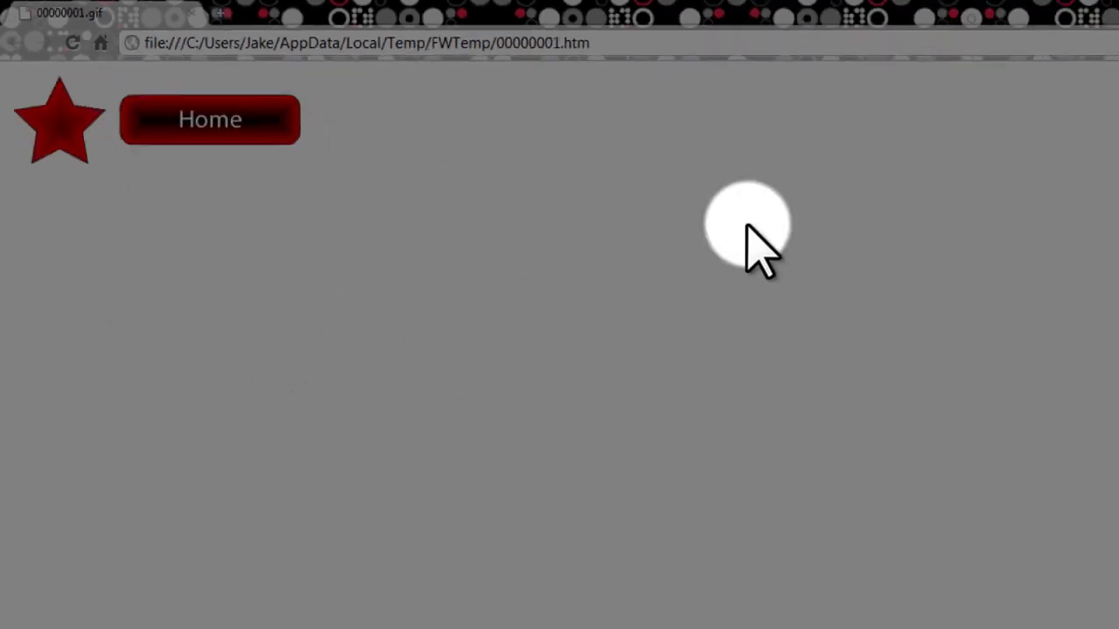
Close the browser preview window to get back to the Fireworks page
click(1094, 8)
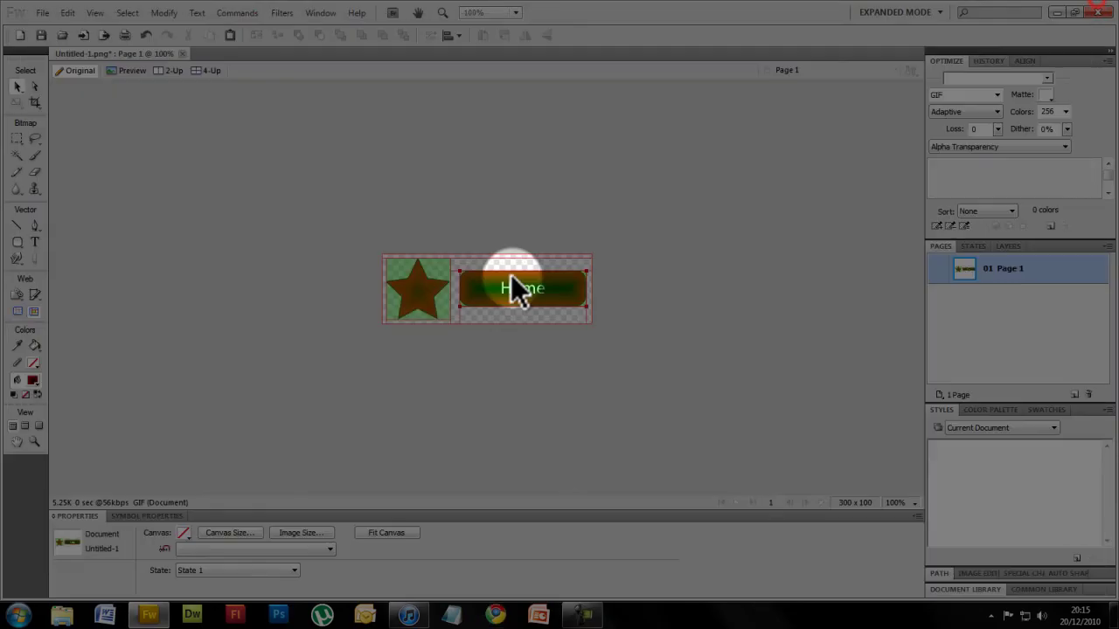